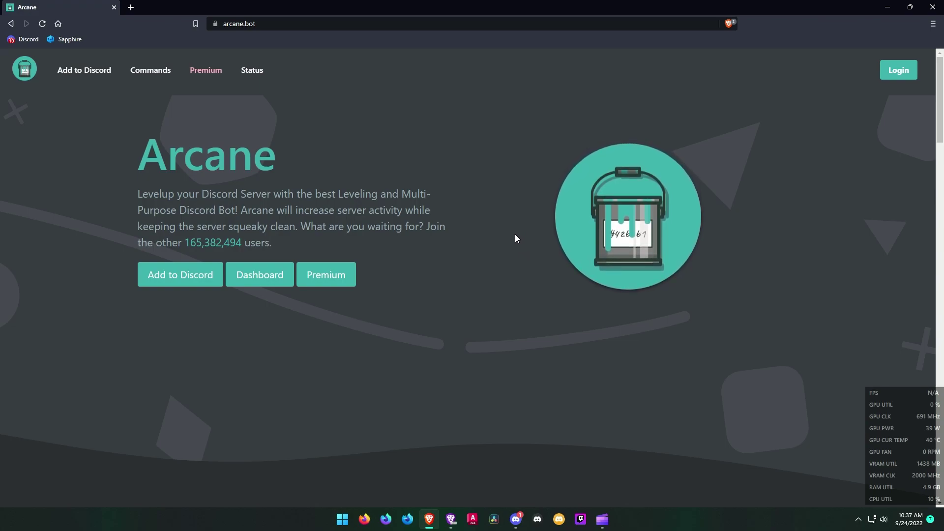
# Log in to the Arcane dashboard and authorize the bot on the H E X A server with all requested permissions.
pyautogui.click(897, 71)
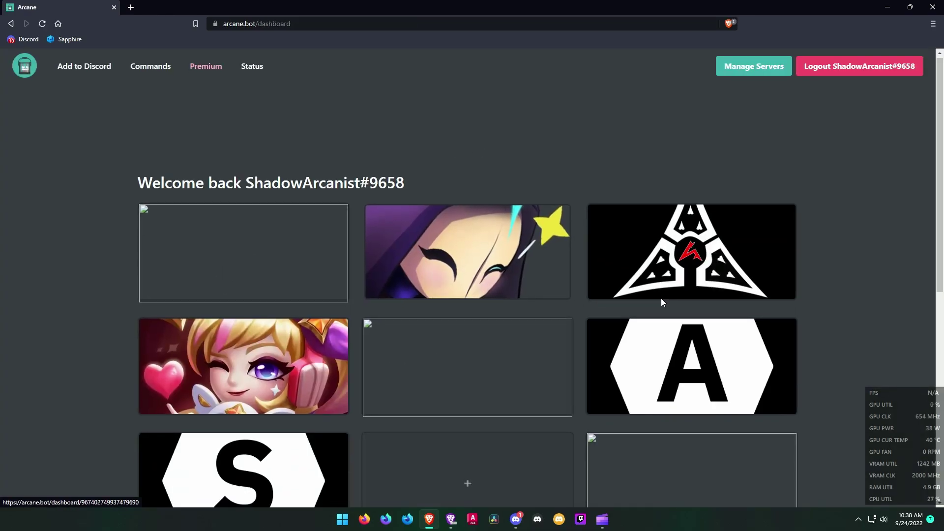
pyautogui.scroll(-8, 662, 302)
pyautogui.click(495, 310)
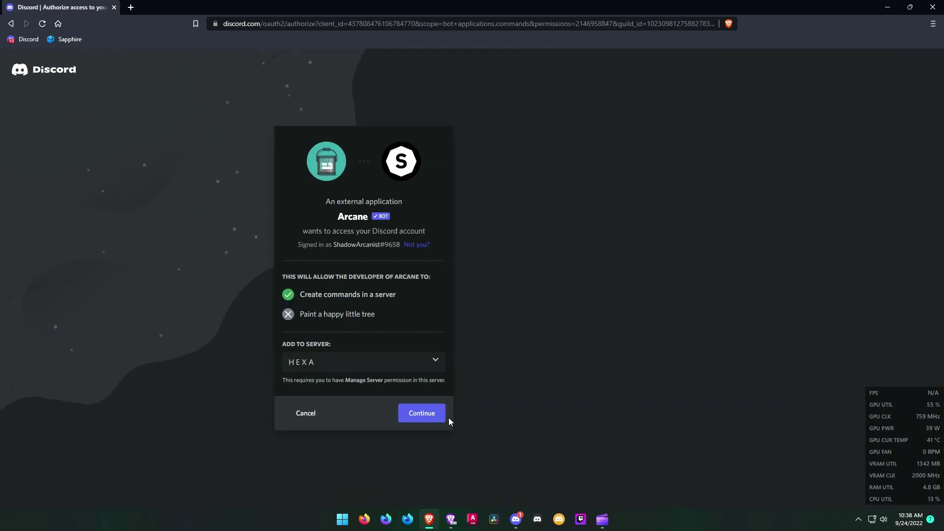
pyautogui.click(421, 413)
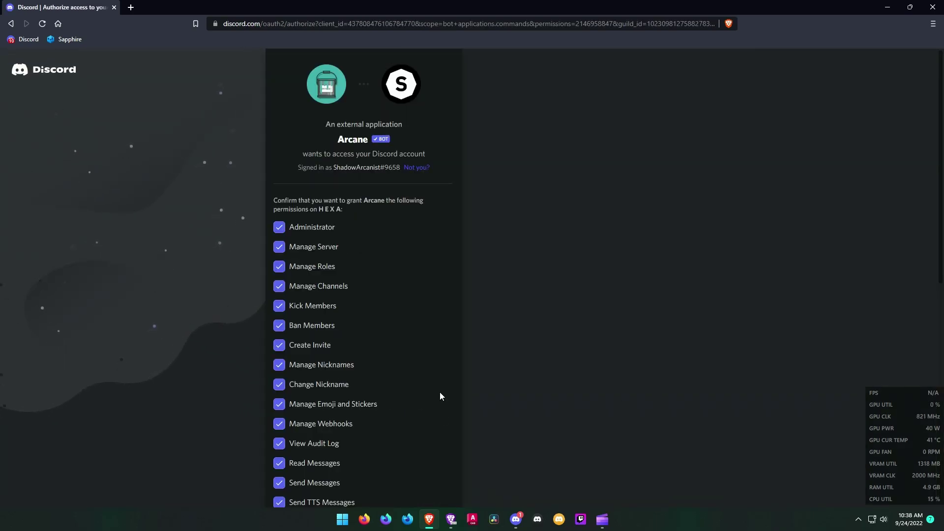
pyautogui.scroll(-9, 358, 337)
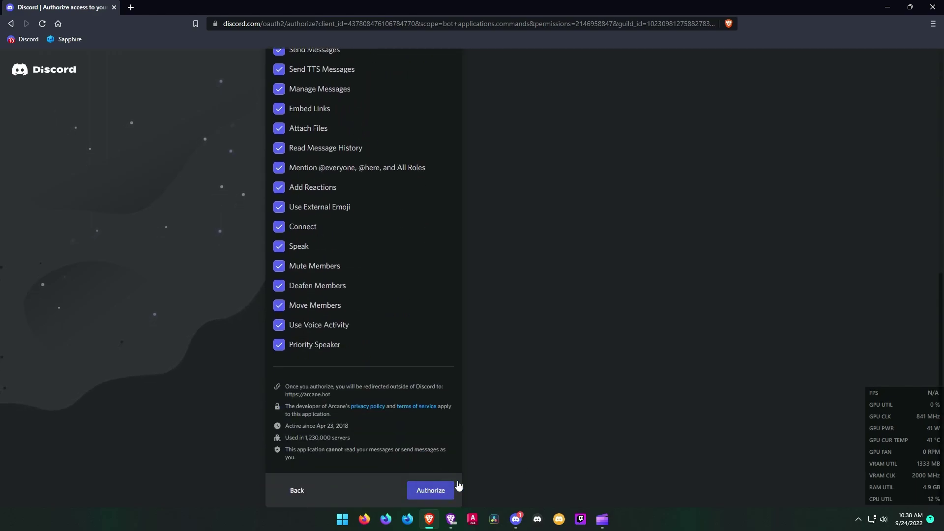
pyautogui.click(454, 489)
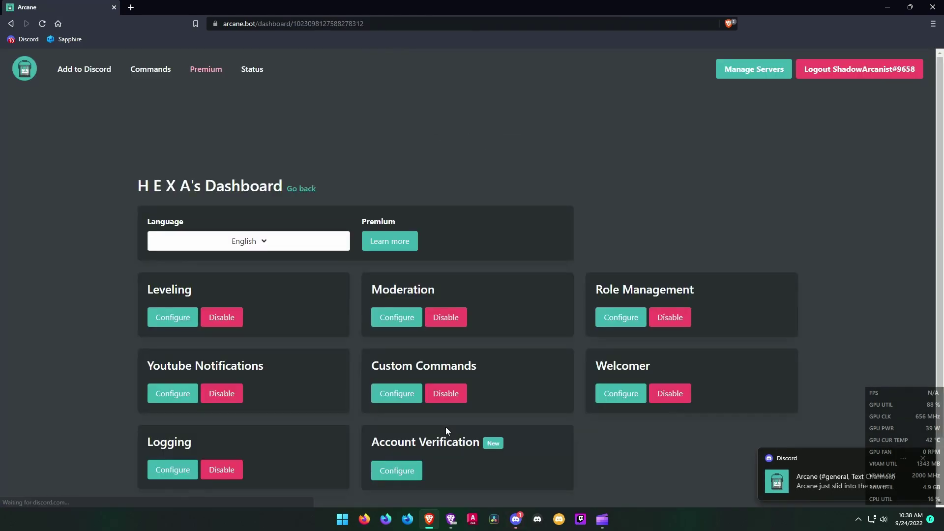
# Switch to Discord and check the Arcane bot in the member list of the general channel.
pyautogui.click(515, 519)
pyautogui.click(68, 115)
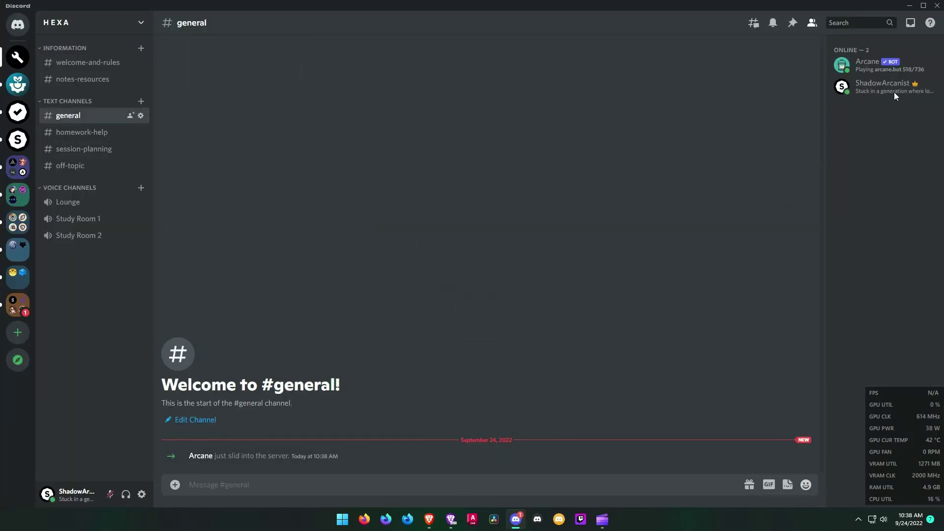
pyautogui.click(877, 69)
pyautogui.click(880, 178)
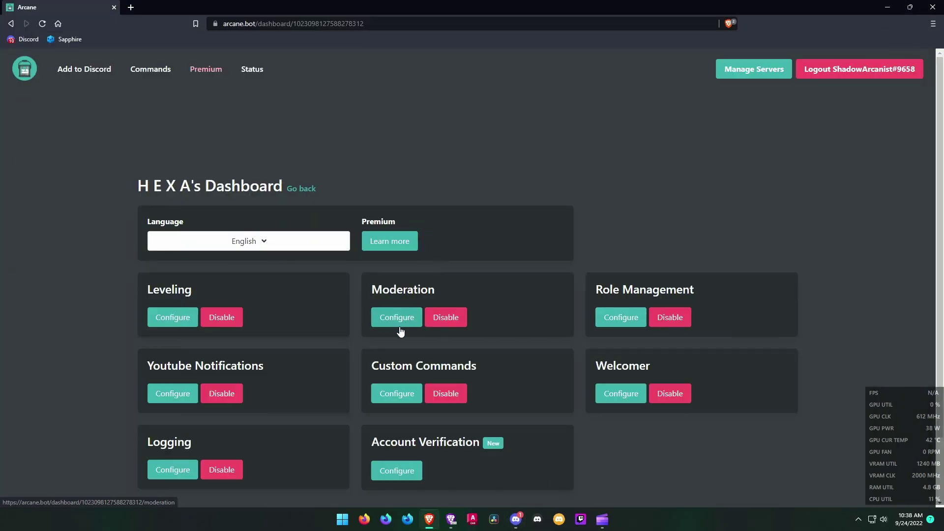
# In the browser's Arcane dashboard, disable the Youtube Notifications and Logging modules for the server.
pyautogui.scroll(-1, 373, 330)
pyautogui.click(229, 346)
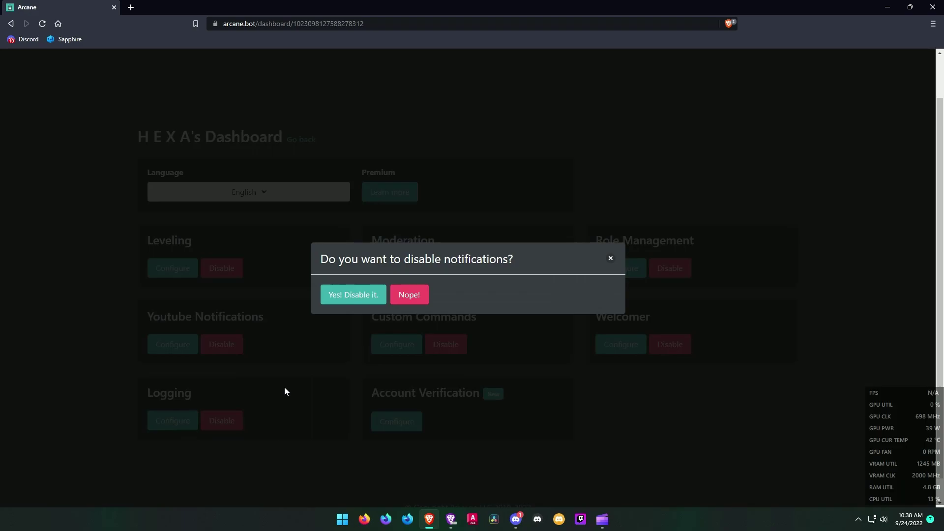
pyautogui.click(371, 298)
pyautogui.click(237, 413)
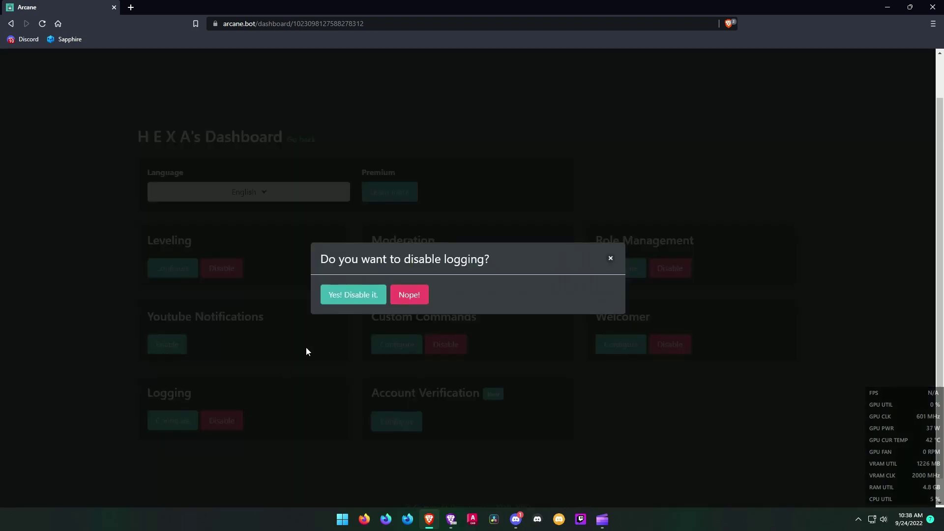
pyautogui.click(361, 300)
# Disable the Custom Commands and Moderation modules for the server.
pyautogui.click(452, 347)
pyautogui.click(339, 299)
pyautogui.click(435, 271)
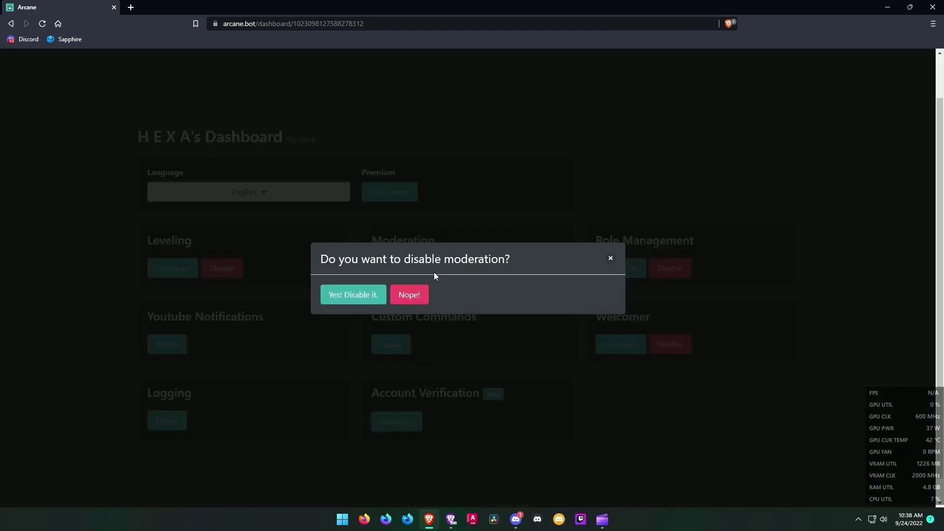
pyautogui.click(365, 295)
# Disable the Role Management and Welcomer modules, leaving Leveling enabled.
pyautogui.click(670, 268)
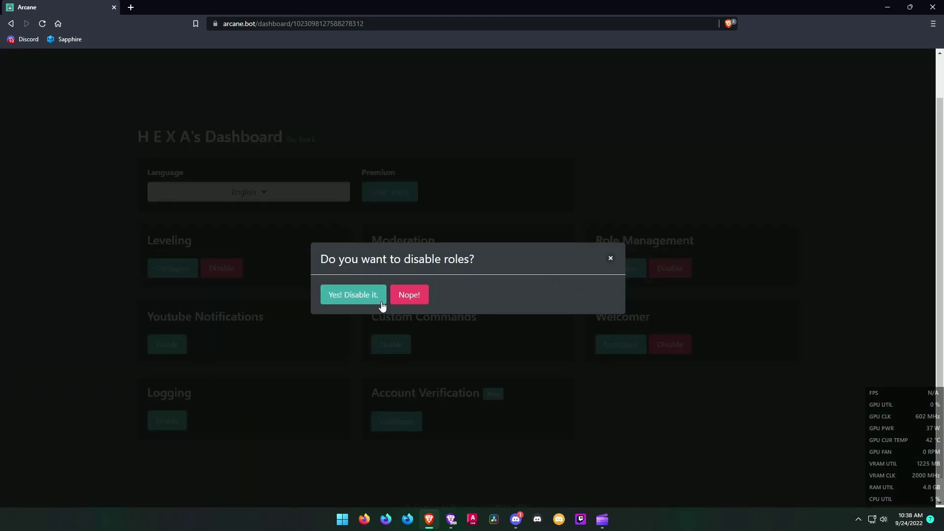
pyautogui.click(353, 295)
pyautogui.click(684, 349)
pyautogui.click(351, 295)
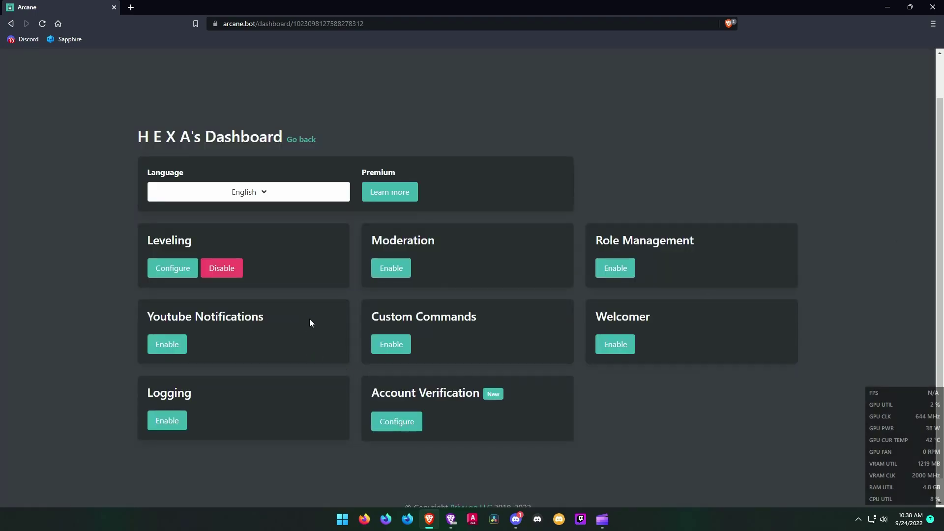
# Open the Leveling configuration and review its XP, levelup message, level card, role reward and booster options.
pyautogui.click(179, 273)
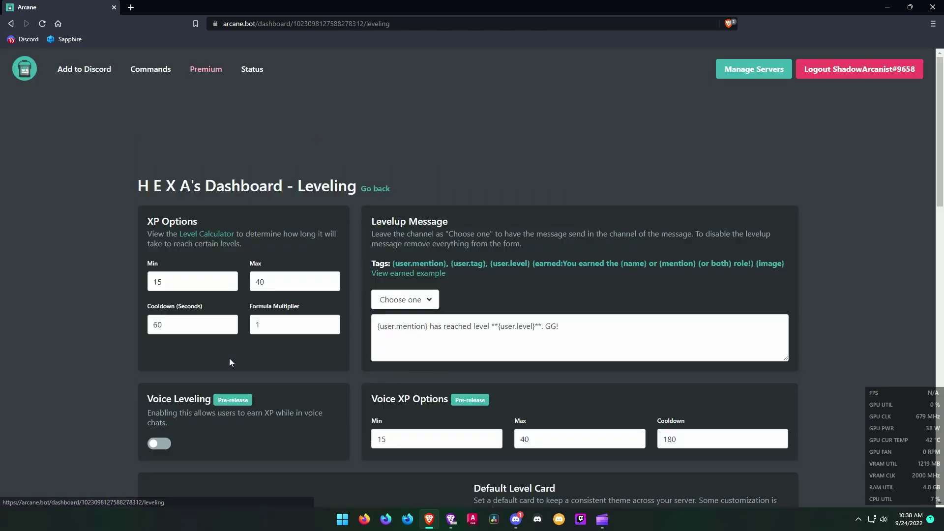
pyautogui.scroll(-1, 432, 352)
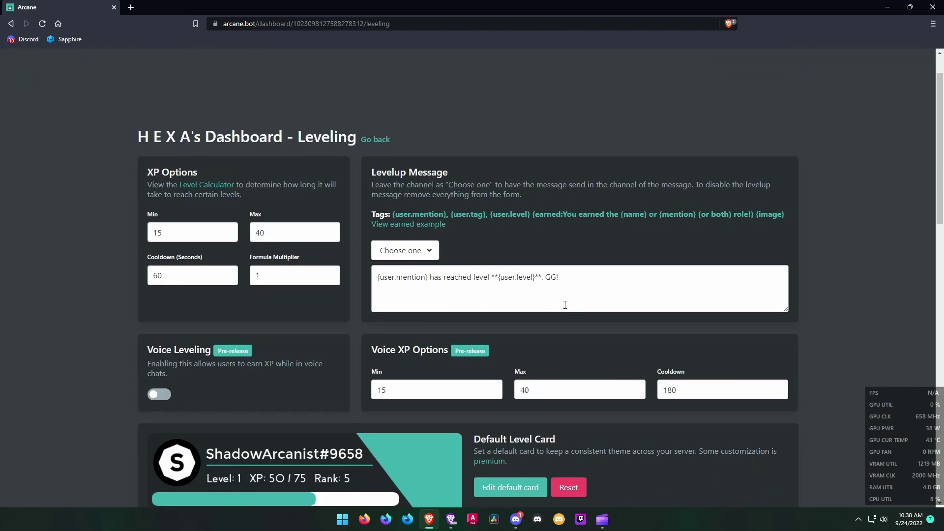
pyautogui.scroll(-4, 570, 305)
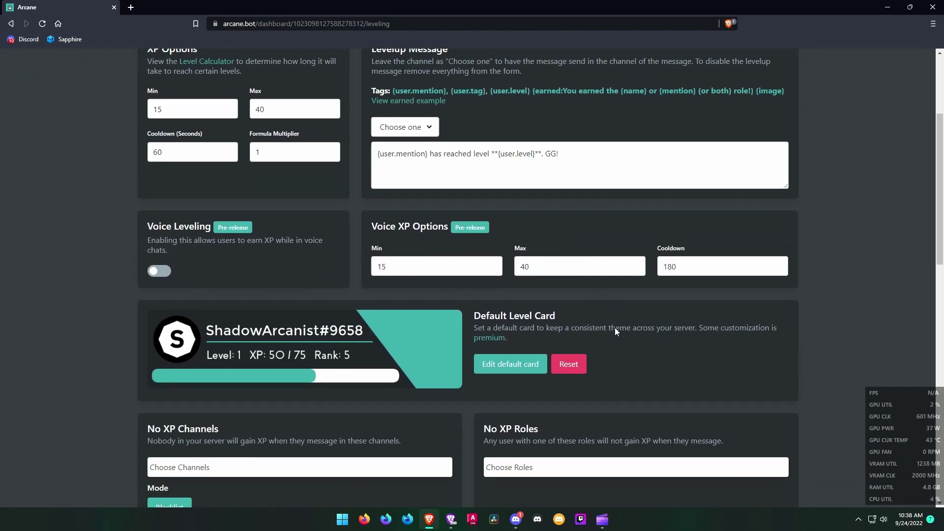
pyautogui.scroll(-6, 615, 332)
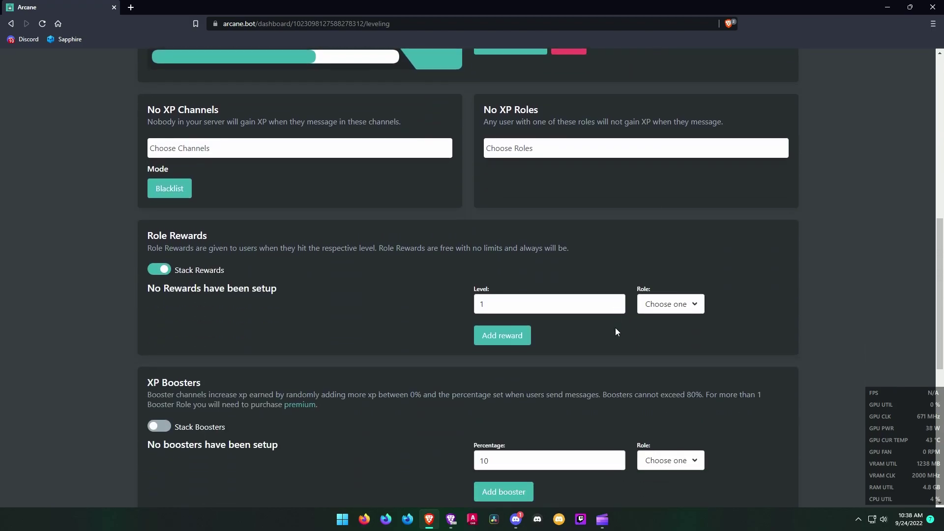
pyautogui.scroll(1, 615, 331)
pyautogui.scroll(10, 615, 330)
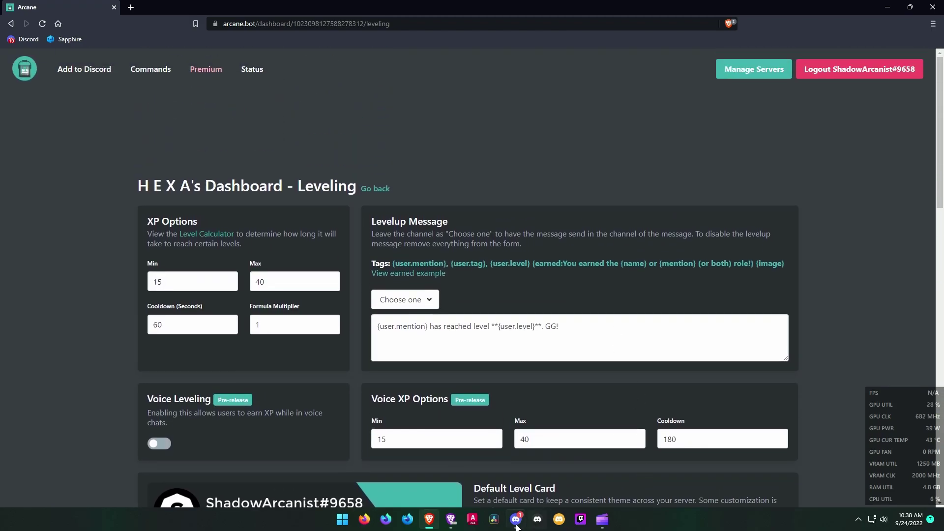
# Switch to Discord and create a public text channel named server-level under Text Channels.
pyautogui.click(517, 525)
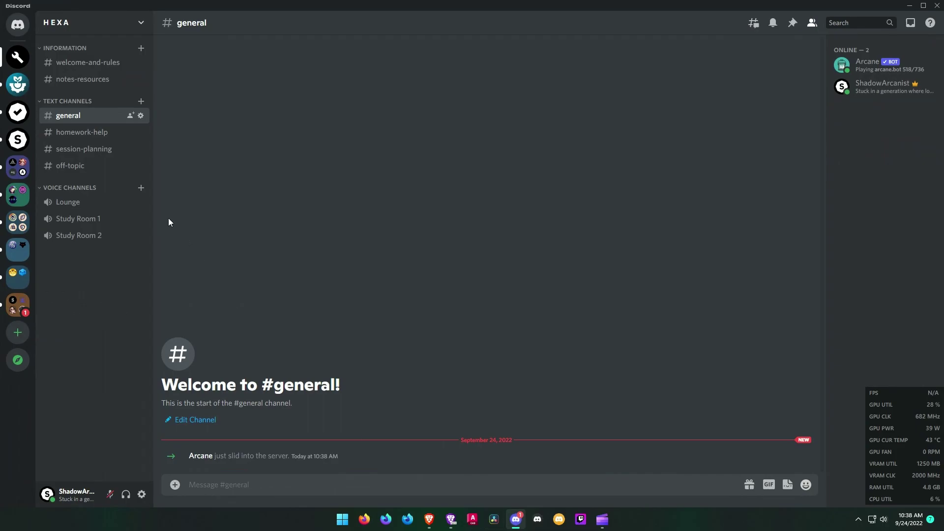
pyautogui.click(141, 102)
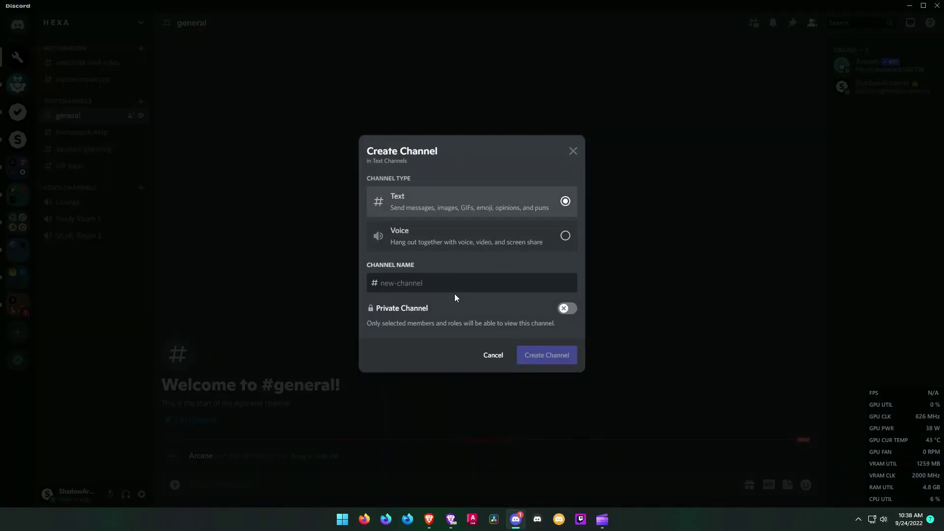
pyautogui.click(457, 279)
pyautogui.write('server-level')
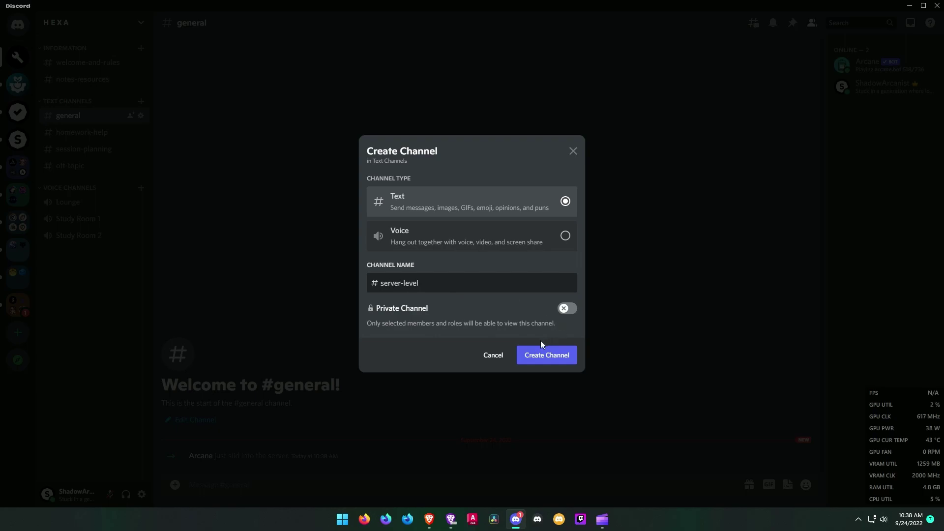
pyautogui.click(544, 354)
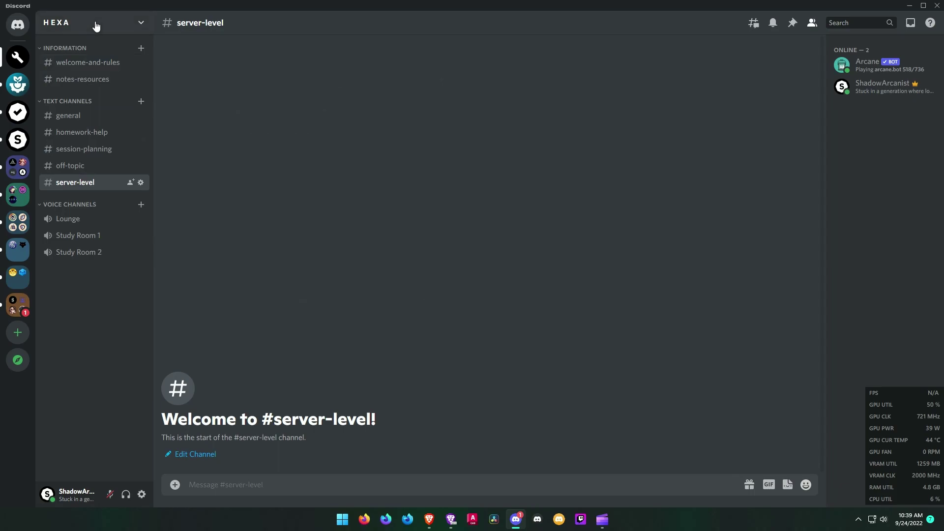
# Open the role settings of the H E X A server and create a role named LVL 5.
pyautogui.click(96, 25)
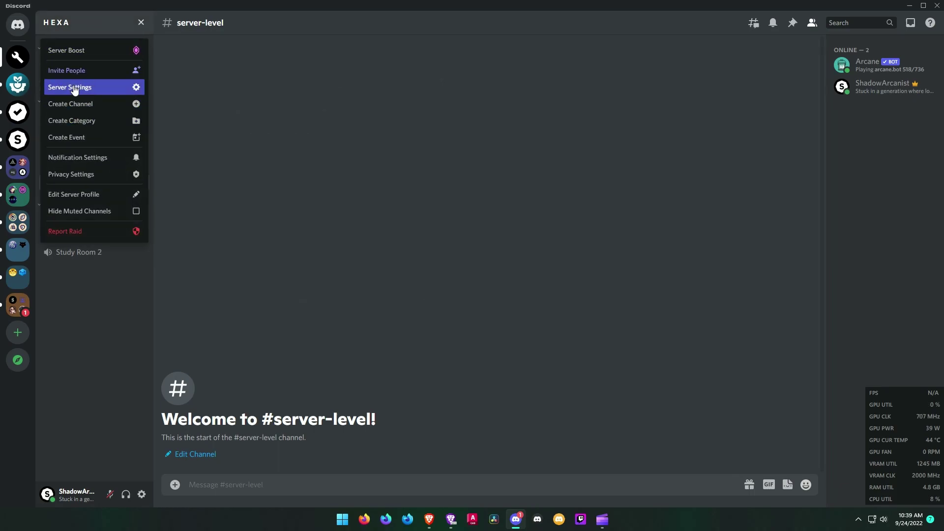
pyautogui.click(74, 84)
pyautogui.click(250, 77)
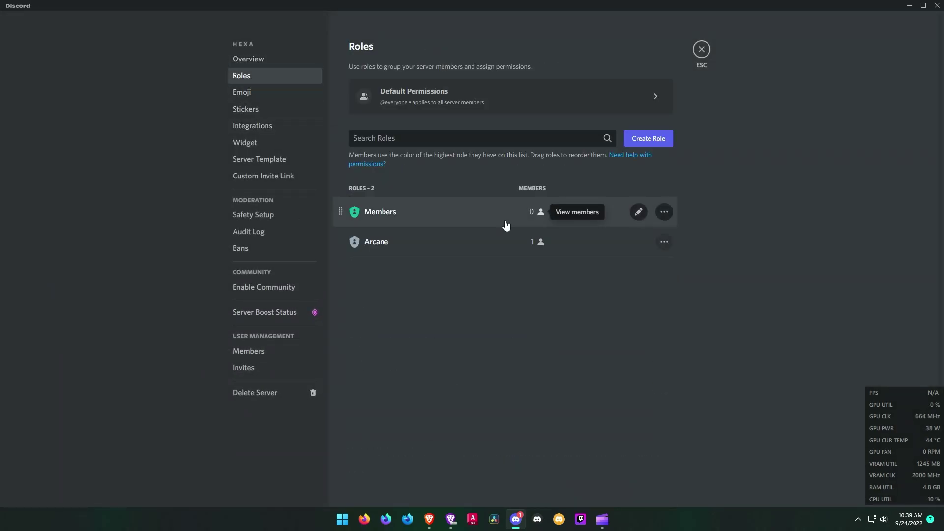
pyautogui.click(639, 144)
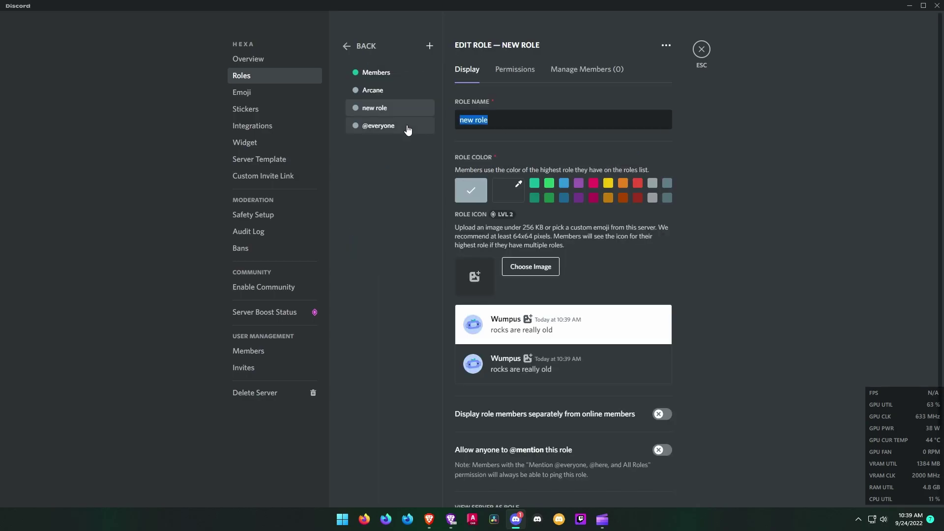
pyautogui.write('LVL 5')
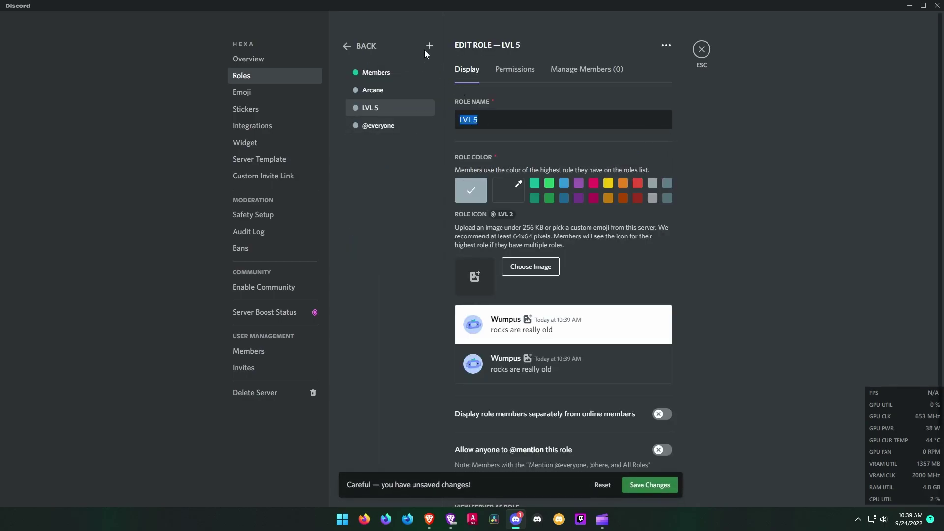
# Add four more roles named LVL 10, LVL 25, LVL 50 and LVL 100, and save the changes.
pyautogui.click(429, 45)
pyautogui.write('LVL 5')
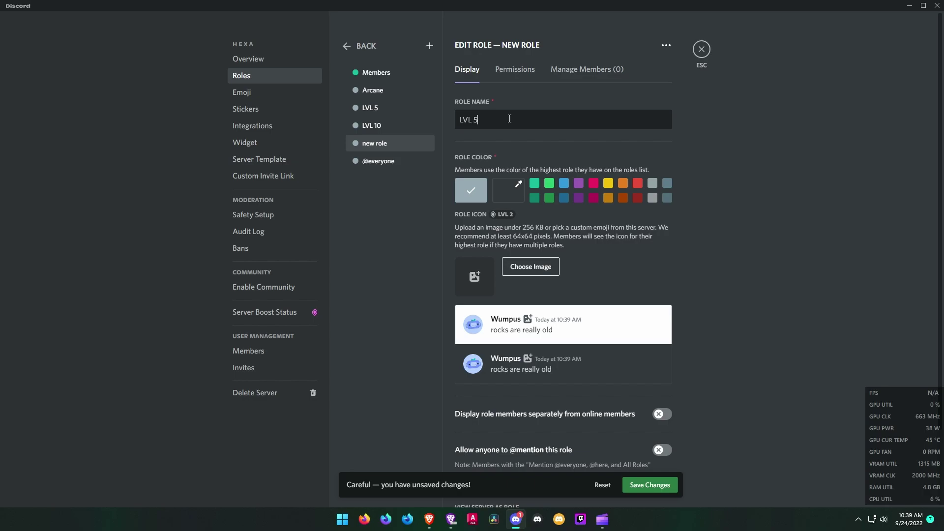
pyautogui.press('Left')
pyautogui.write('2')
pyautogui.hotkey('ctrl', 'z')
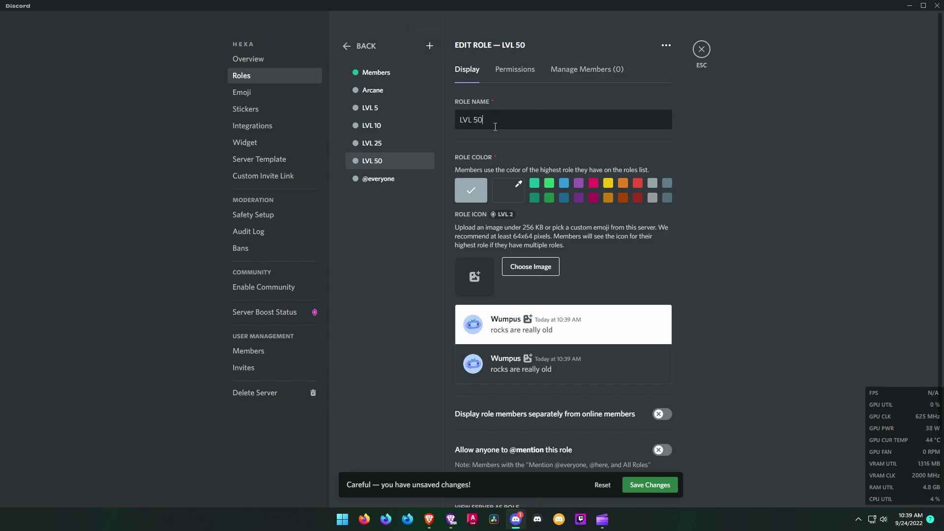
pyautogui.click(429, 46)
pyautogui.write('LVL 100')
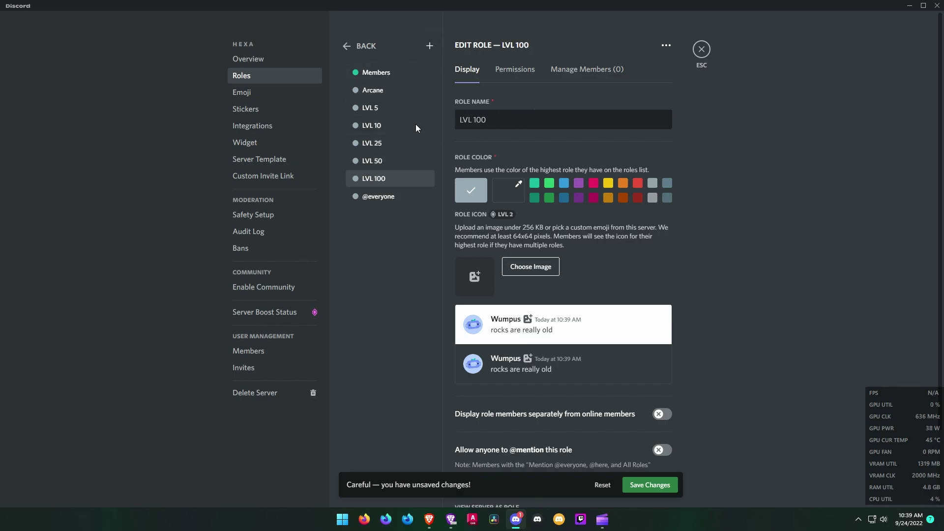
pyautogui.click(655, 484)
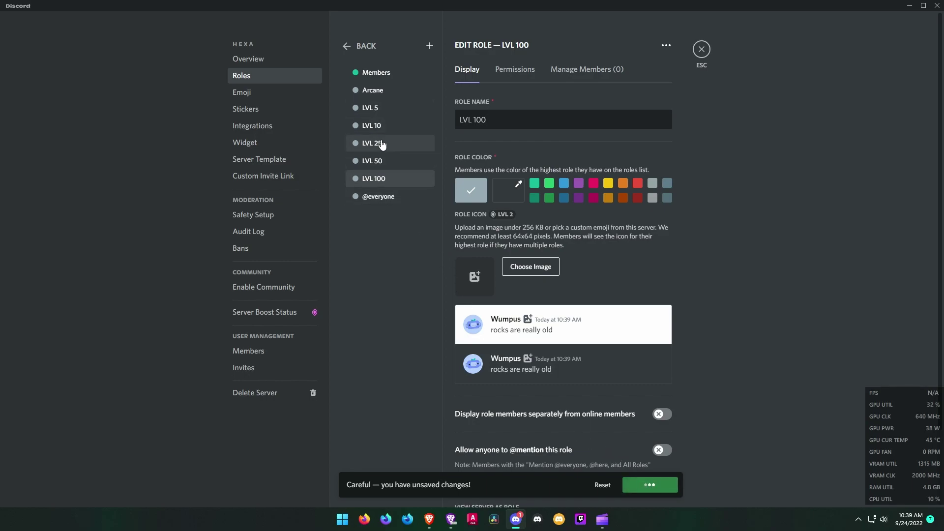
# Inspect the Arcane role, leave the server settings and open the general channel.
pyautogui.click(393, 92)
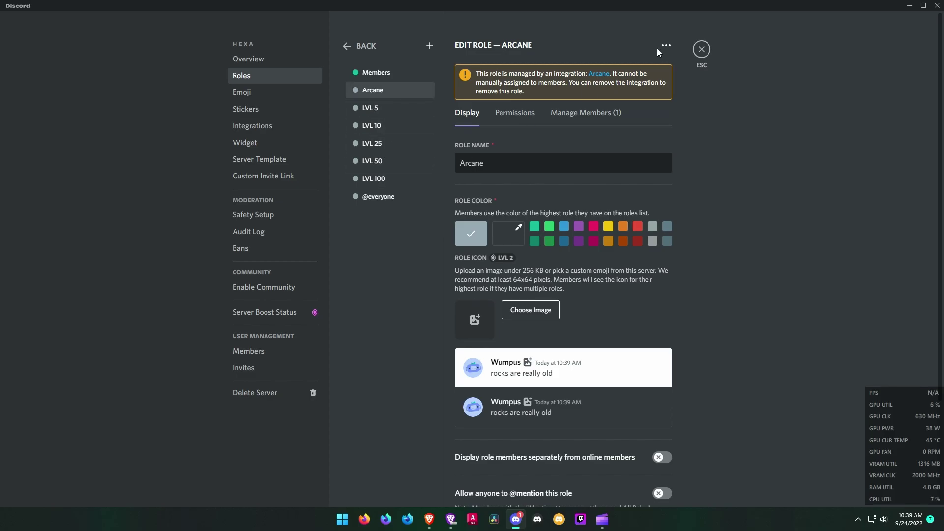
pyautogui.click(703, 58)
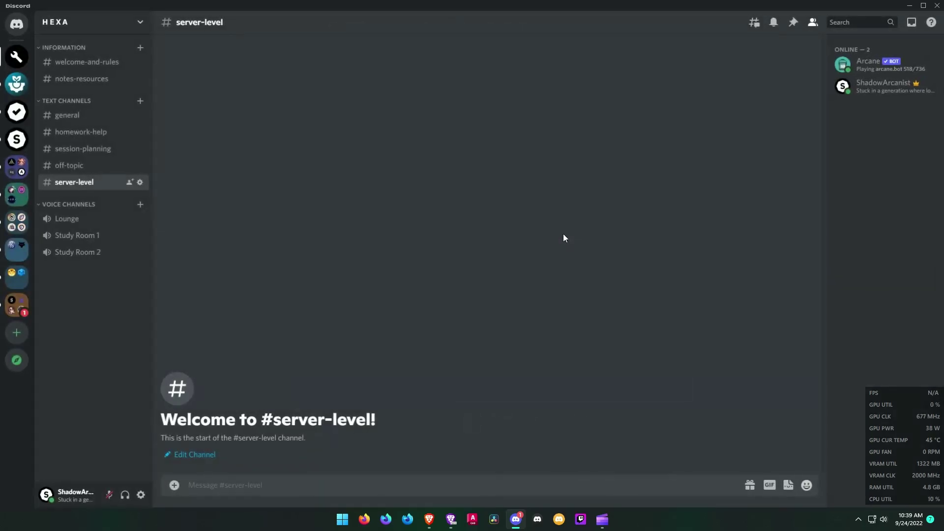
pyautogui.click(93, 118)
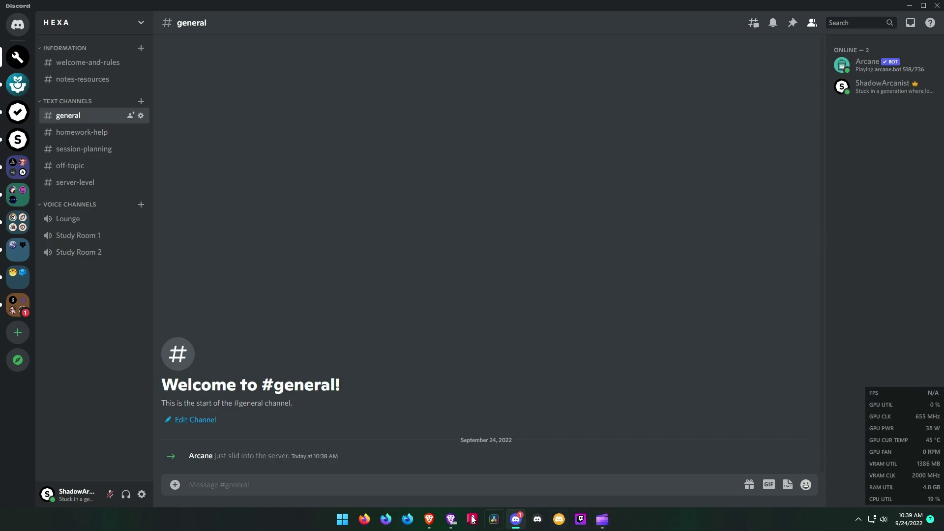
# Return to Arcane's Leveling page in the browser, check the levelup message channel choices and reload the page.
pyautogui.click(428, 520)
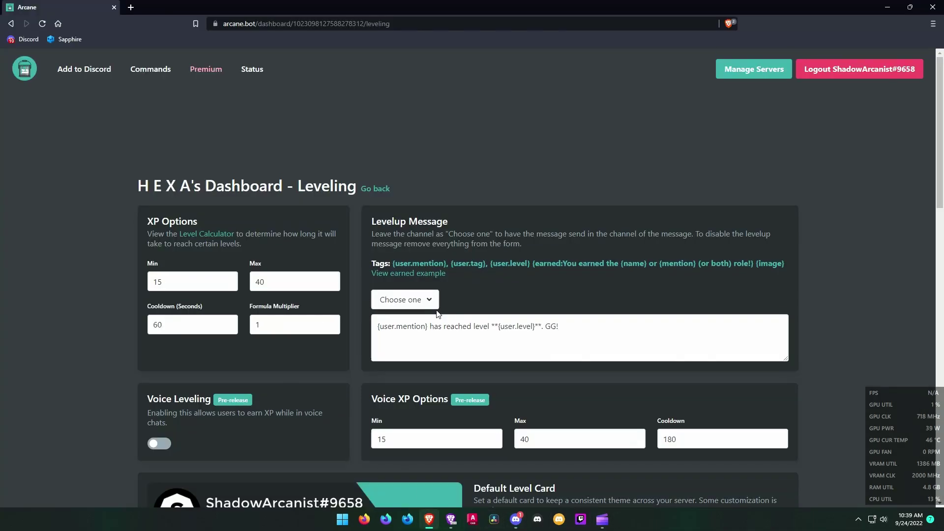
pyautogui.scroll(-1, 437, 313)
pyautogui.click(424, 248)
pyautogui.scroll(-4, 434, 309)
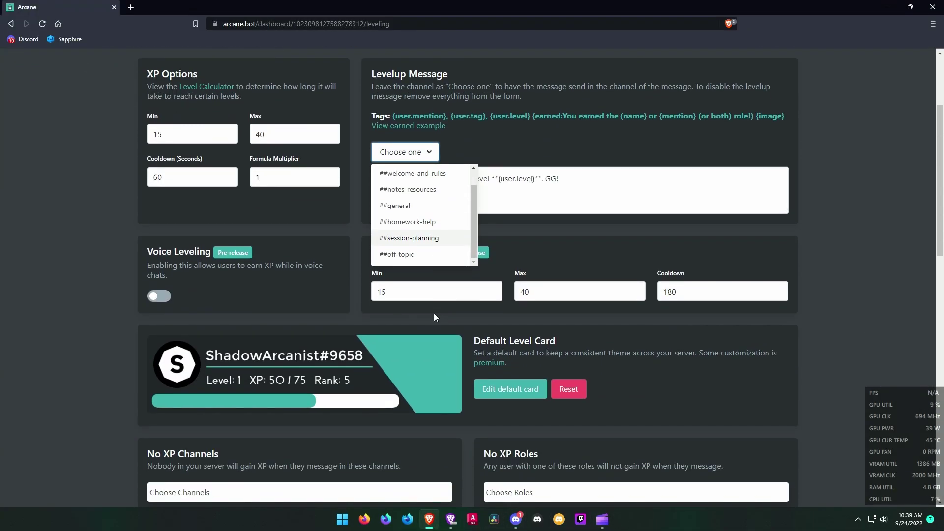
pyautogui.click(42, 24)
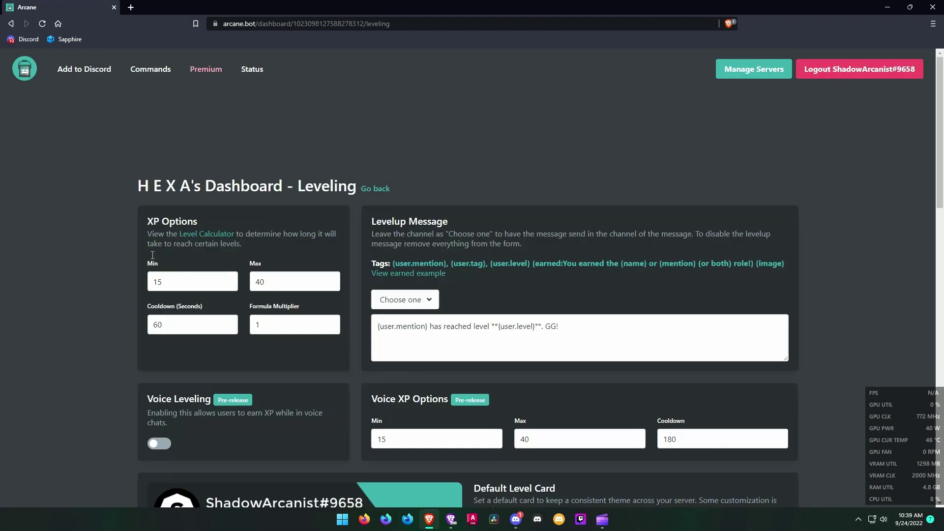
# Set the levelup message channel to ##server-level.
pyautogui.click(405, 300)
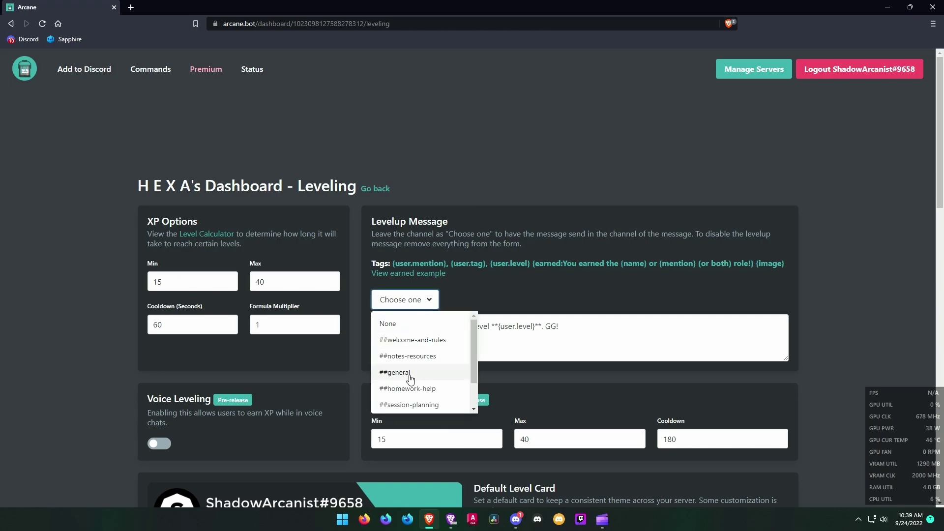
pyautogui.click(414, 402)
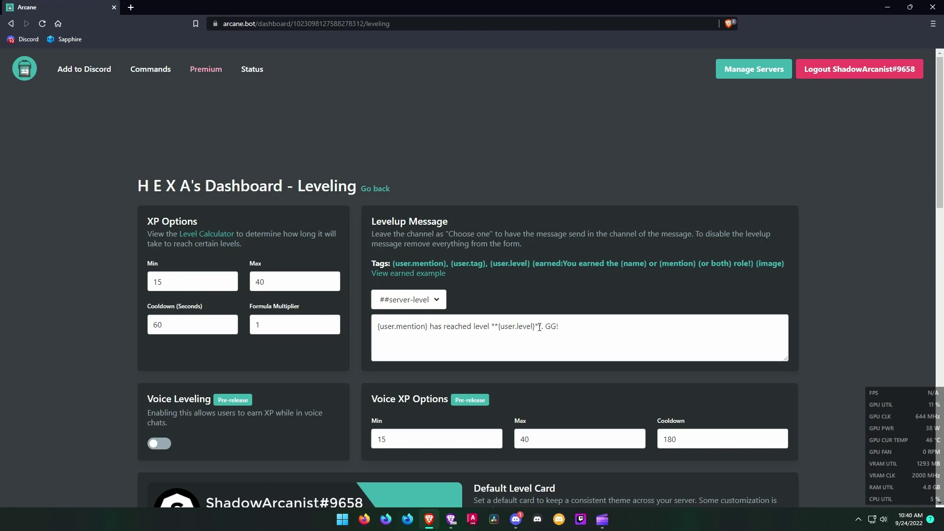
# Try to edit the maximum XP under XP Options, and decline the Premium offer.
pyautogui.scroll(-2, 469, 328)
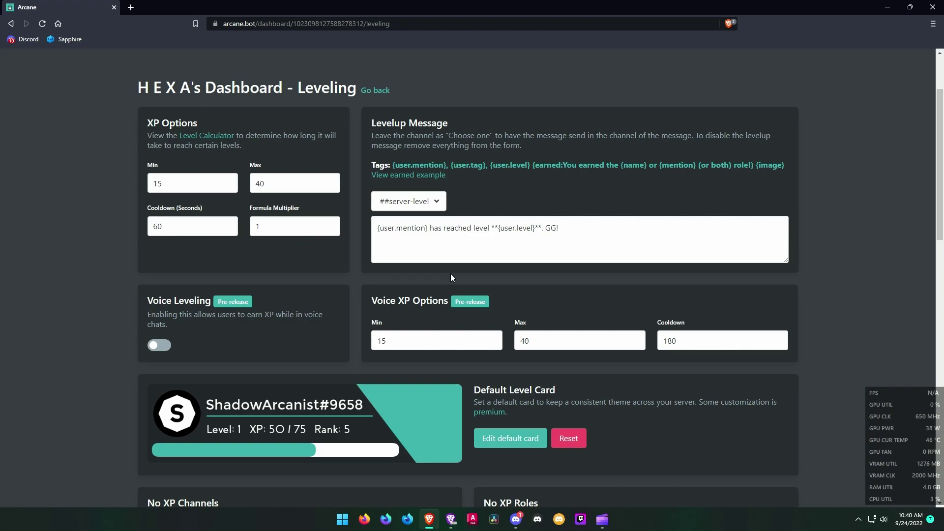
pyautogui.scroll(-3, 604, 236)
pyautogui.scroll(2, 604, 235)
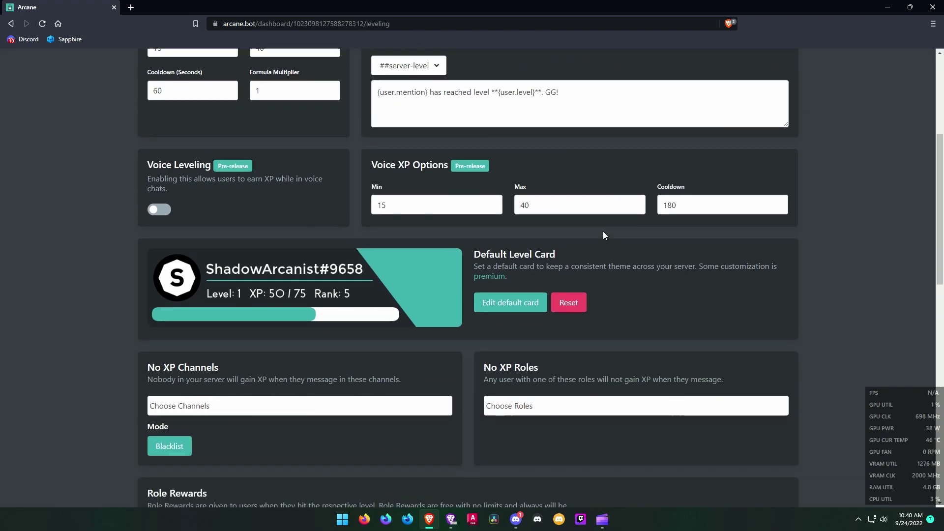
pyautogui.click(278, 142)
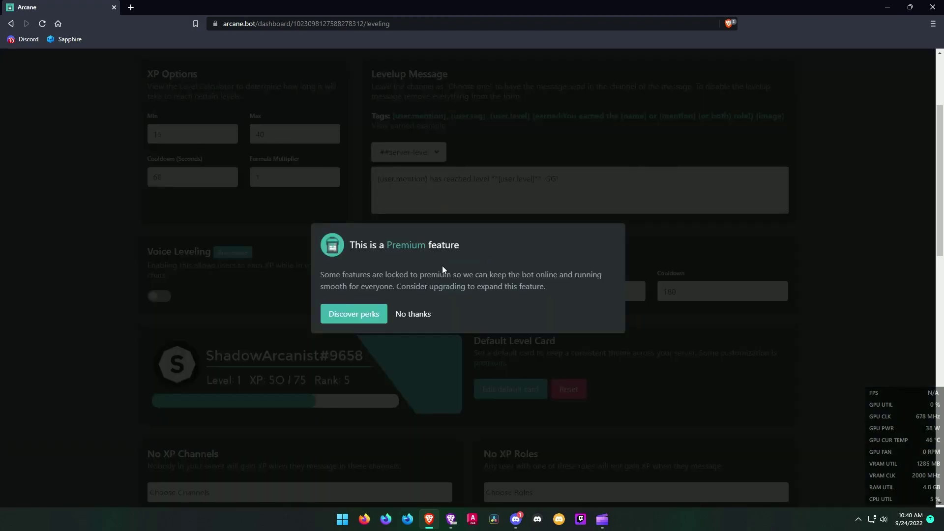
pyautogui.click(413, 314)
pyautogui.scroll(2, 314, 276)
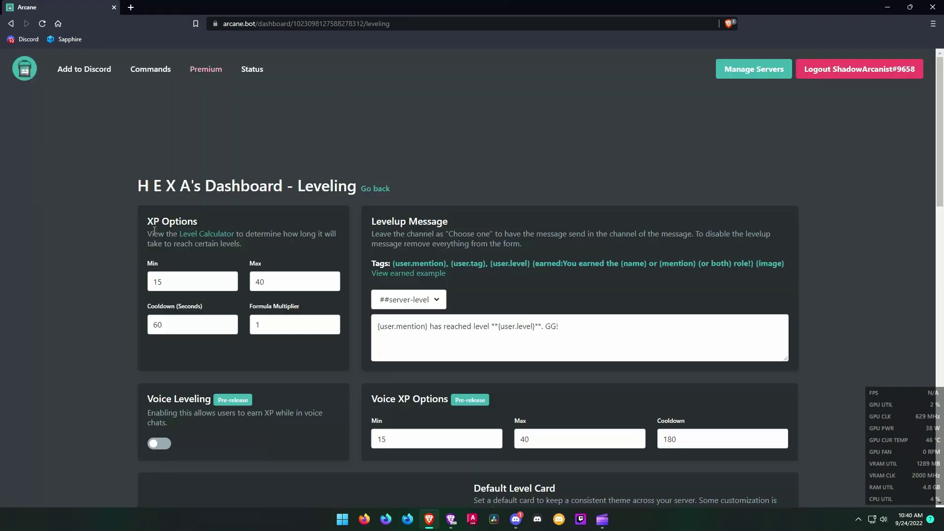
# Review which roles and channels can be excluded under No XP Roles and No XP Channels, without choosing any.
pyautogui.scroll(-2, 339, 284)
pyautogui.scroll(-5, 320, 275)
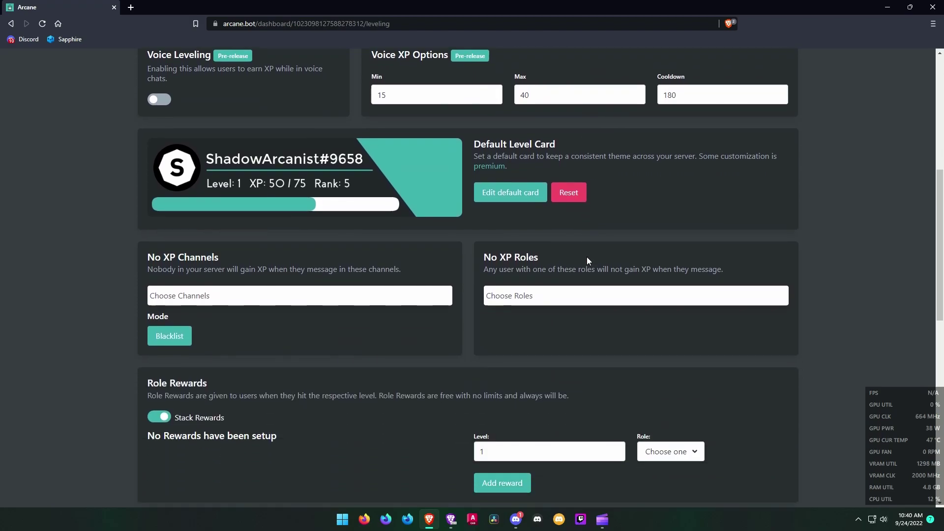
pyautogui.click(534, 297)
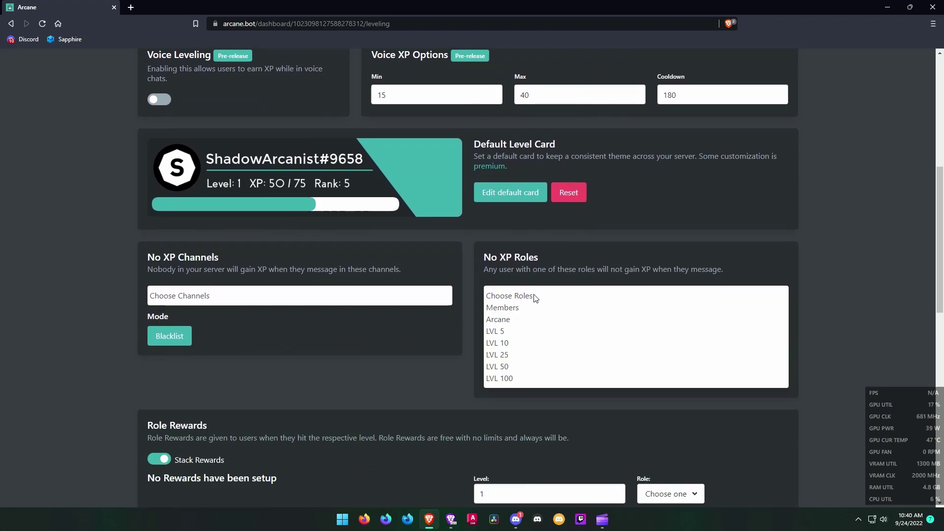
pyautogui.click(294, 295)
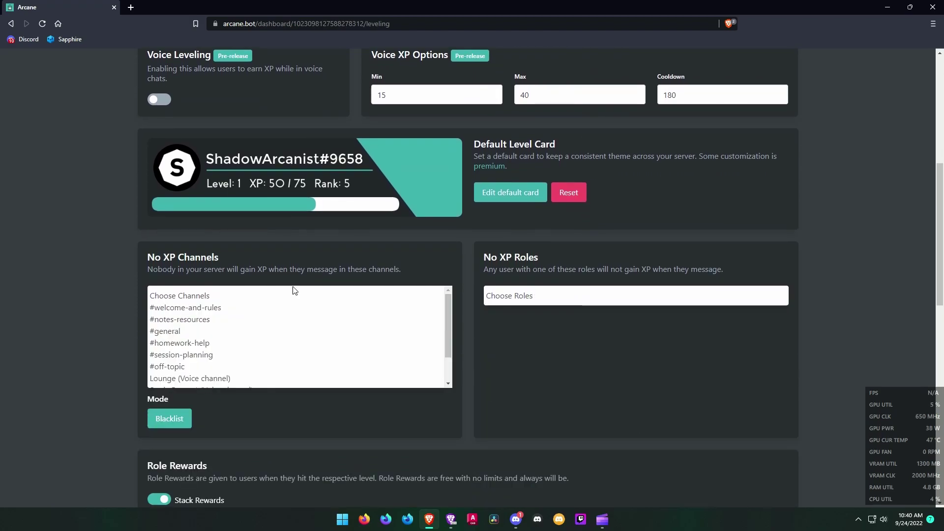
pyautogui.scroll(-1, 211, 328)
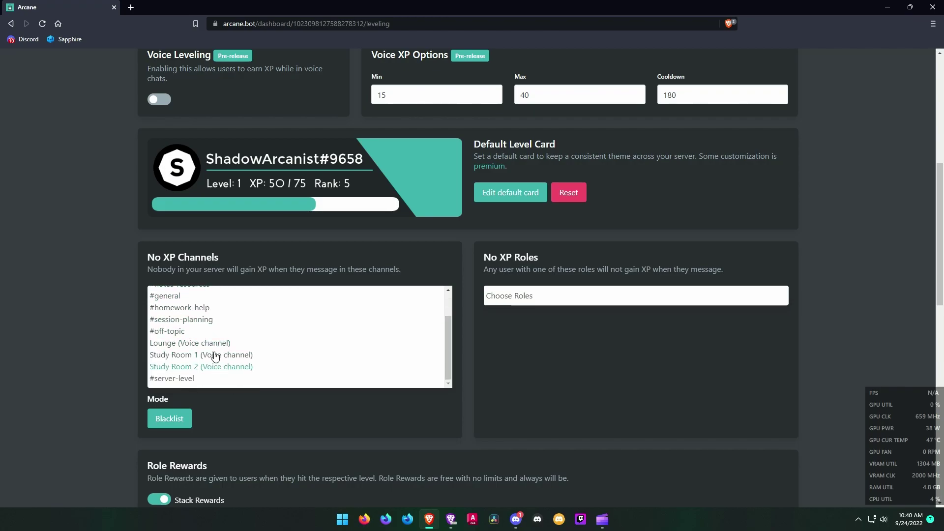
pyautogui.click(276, 412)
# Turn off Stack Rewards and add a role reward giving LVL 5 at level 5.
pyautogui.scroll(-3, 295, 341)
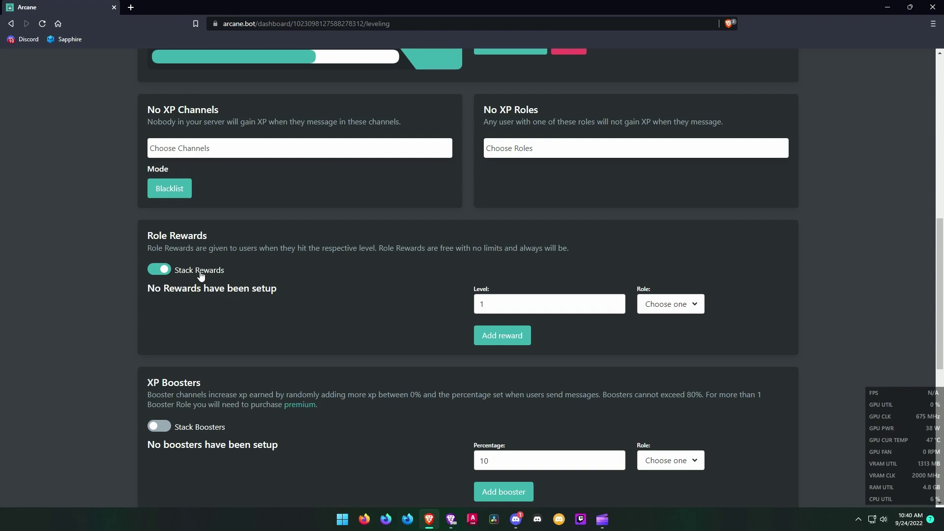
pyautogui.click(167, 271)
pyautogui.click(541, 308)
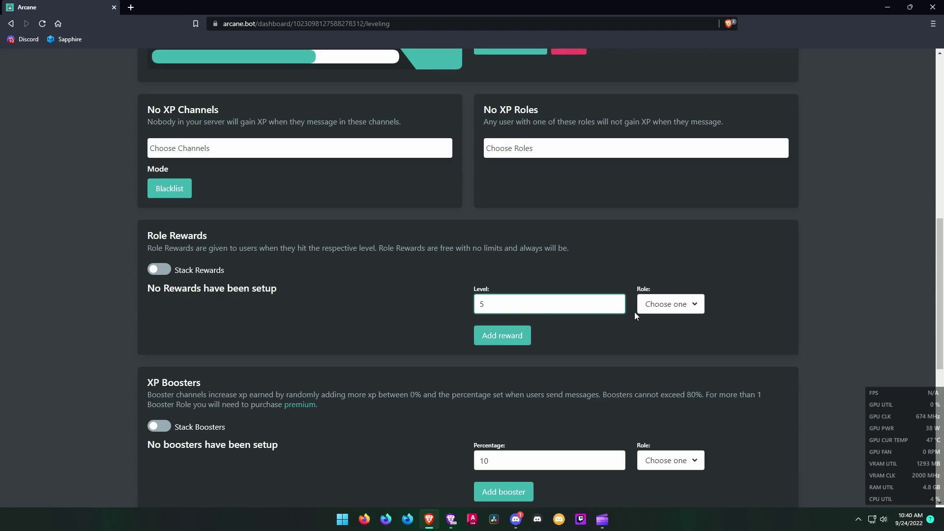
pyautogui.click(654, 307)
pyautogui.click(674, 373)
pyautogui.click(518, 344)
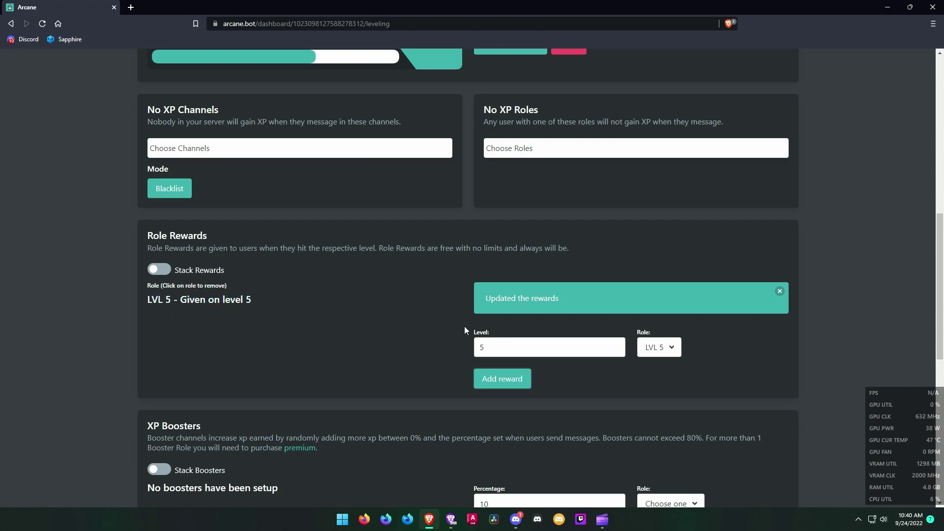
# Add a role reward giving LVL 10 at level 10.
pyautogui.click(494, 351)
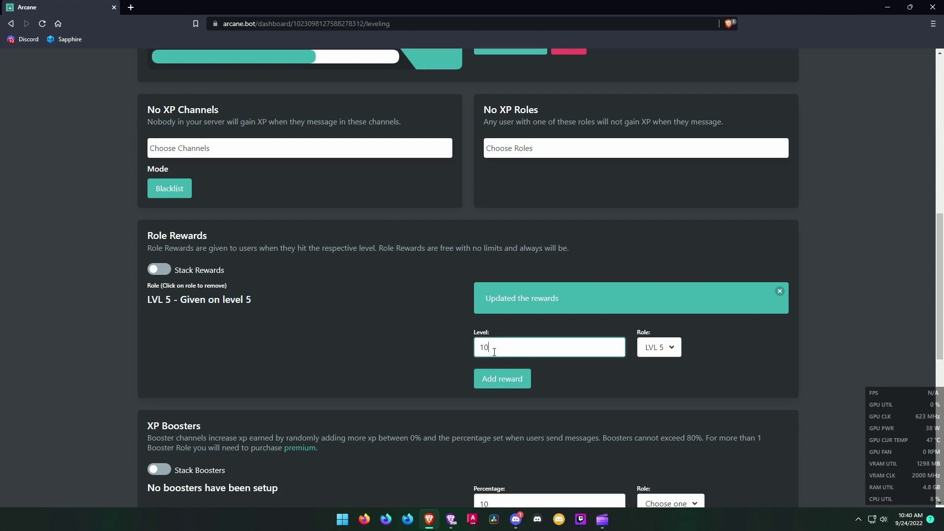
pyautogui.click(659, 347)
pyautogui.click(653, 432)
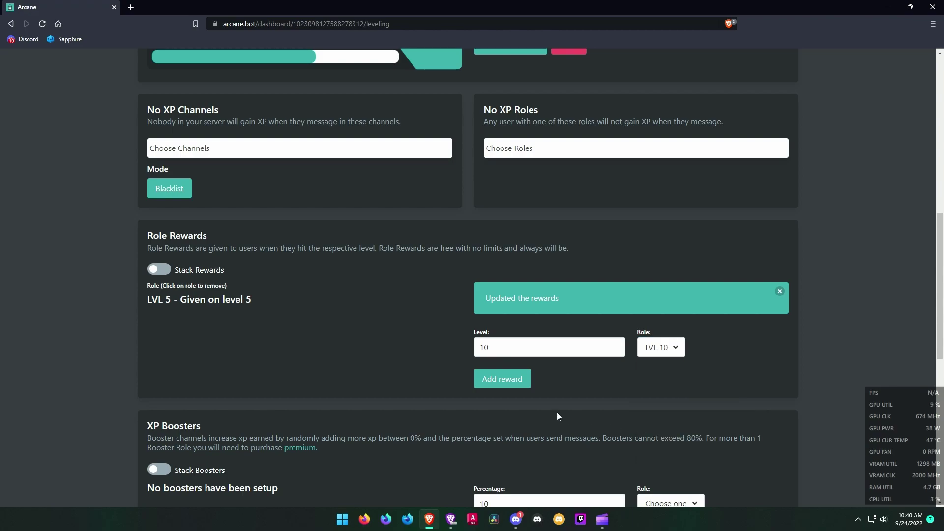
pyautogui.click(516, 378)
# Add a role reward giving LVL 25 at level 25.
pyautogui.doubleClick(522, 350)
pyautogui.write('25')
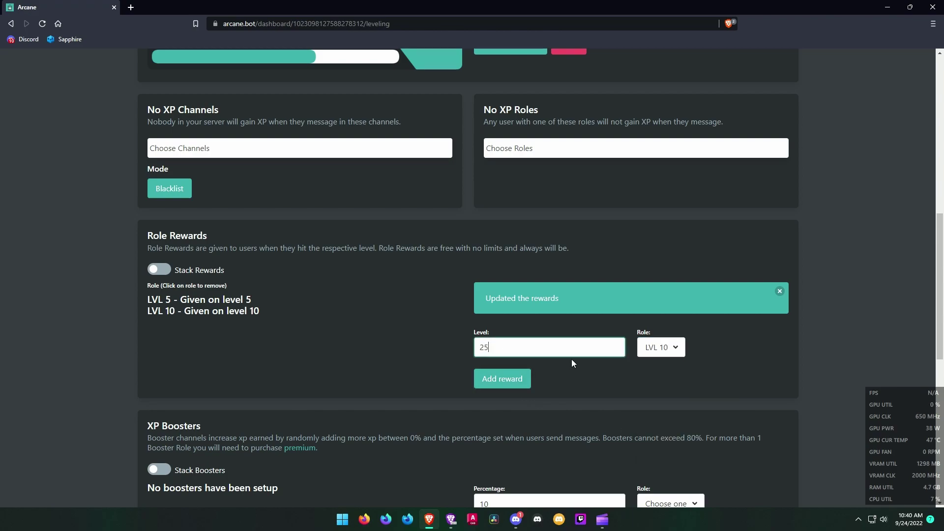
pyautogui.click(662, 349)
pyautogui.click(659, 451)
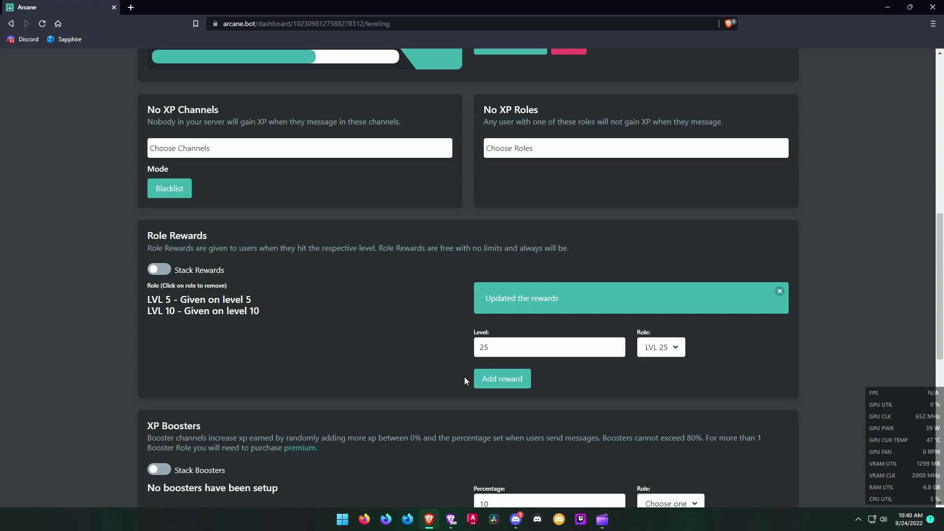
pyautogui.click(494, 380)
# Add a role reward giving LVL 50 at level 50.
pyautogui.doubleClick(532, 347)
pyautogui.write('50')
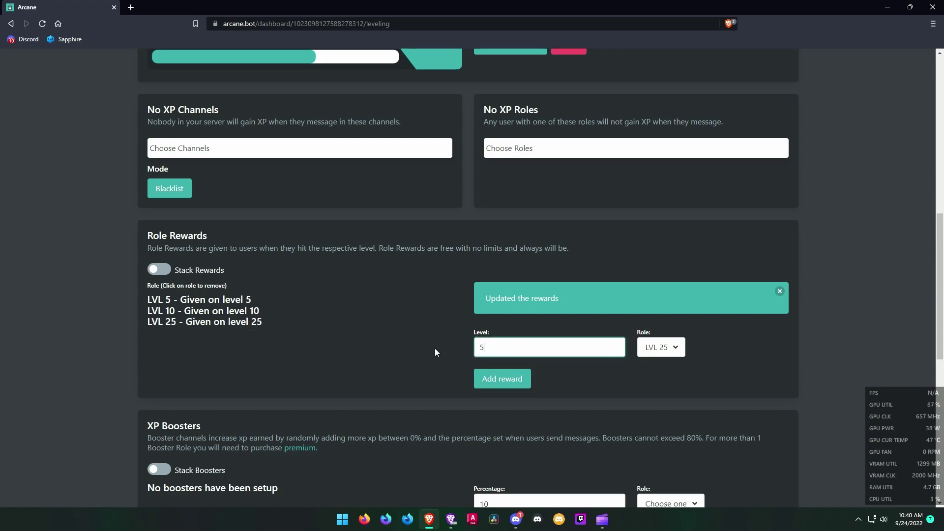
pyautogui.click(669, 350)
pyautogui.click(661, 431)
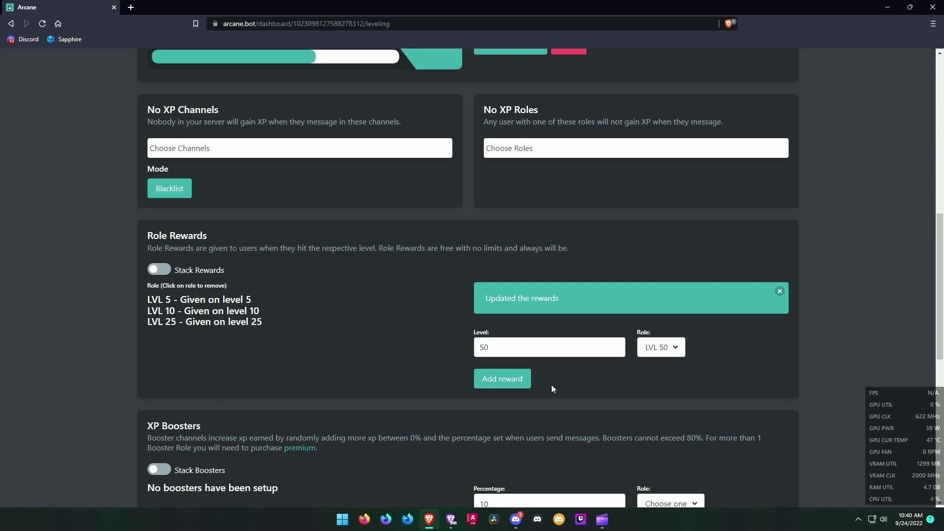
pyautogui.click(479, 371)
# Add a role reward giving LVL 100 at level 100.
pyautogui.hotkey('shift', 'Tab')
pyautogui.hotkey('shift', 'Tab')
pyautogui.write('100')
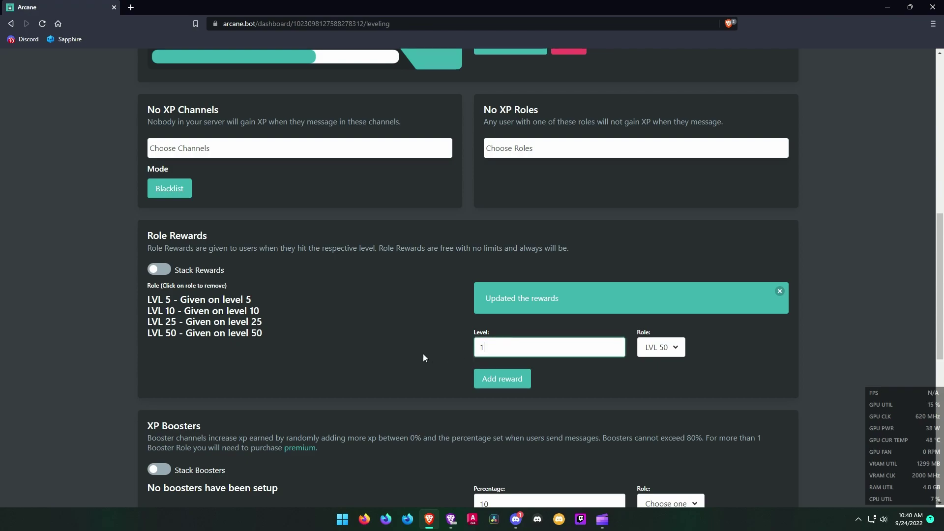
pyautogui.click(661, 347)
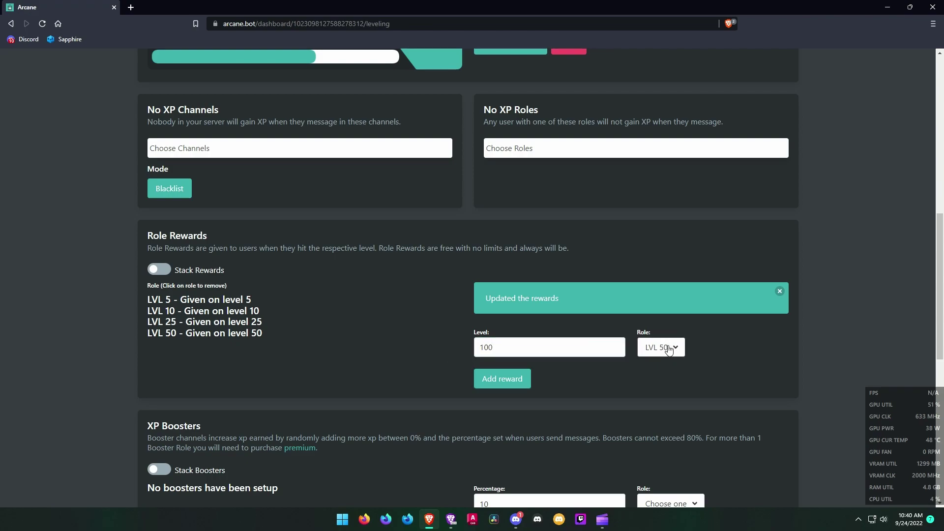
pyautogui.scroll(-1, 661, 401)
pyautogui.scroll(-2, 662, 399)
pyautogui.click(670, 310)
pyautogui.click(506, 235)
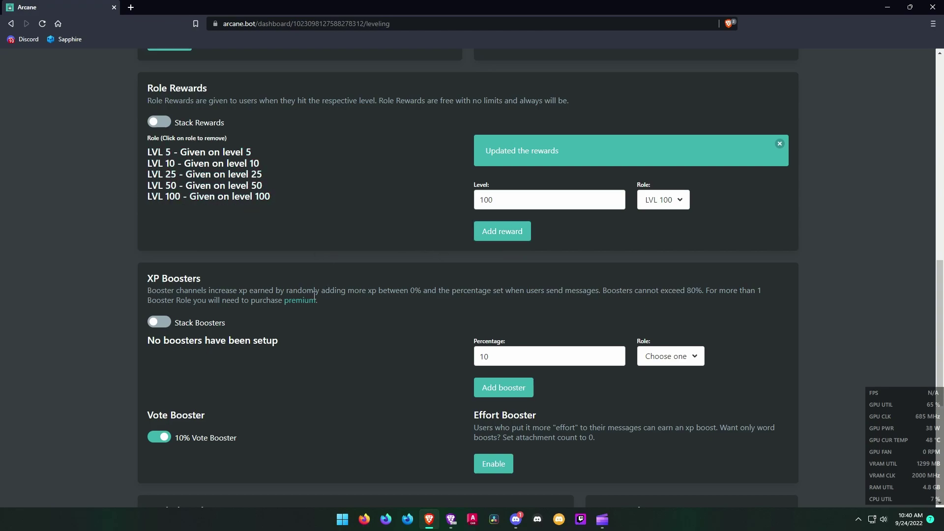
# Check the role choices for XP boosters, and briefly enable the Effort Booster to inspect its settings before disabling it.
pyautogui.click(658, 356)
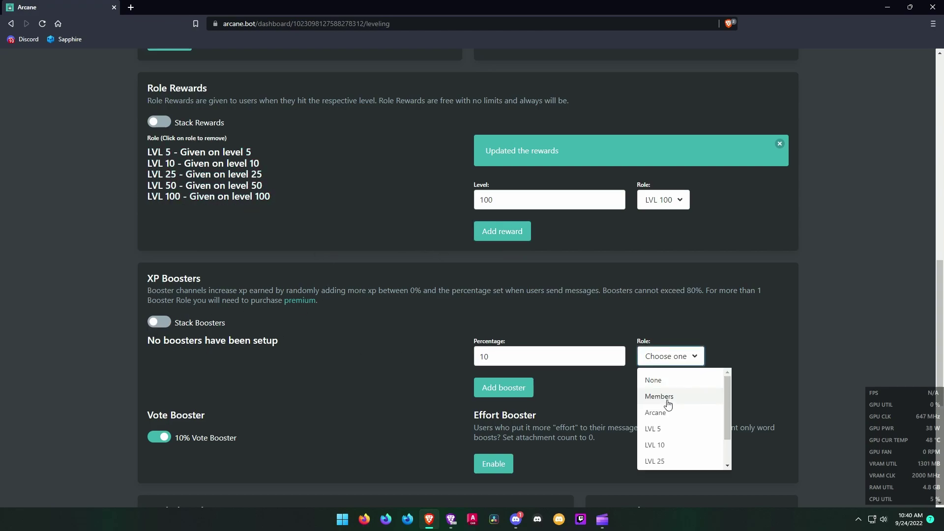
pyautogui.click(595, 404)
pyautogui.scroll(-2, 541, 393)
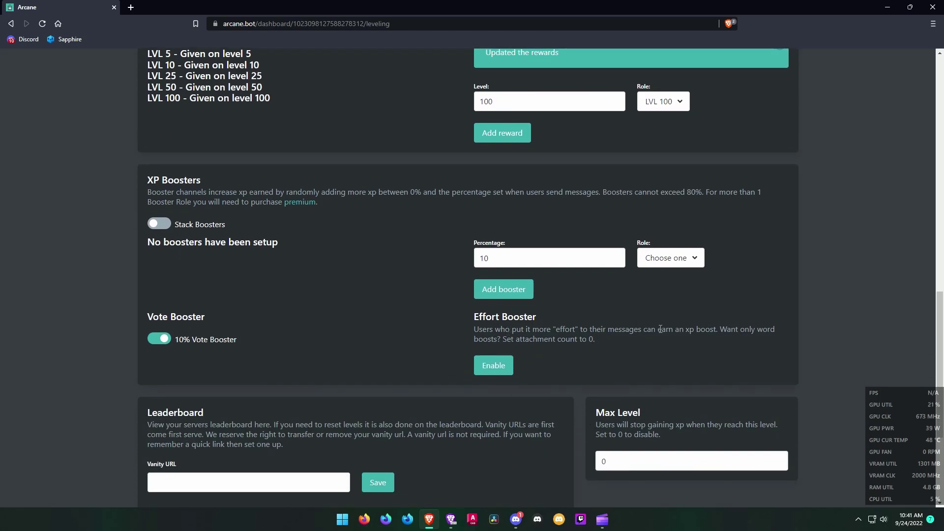
pyautogui.click(493, 366)
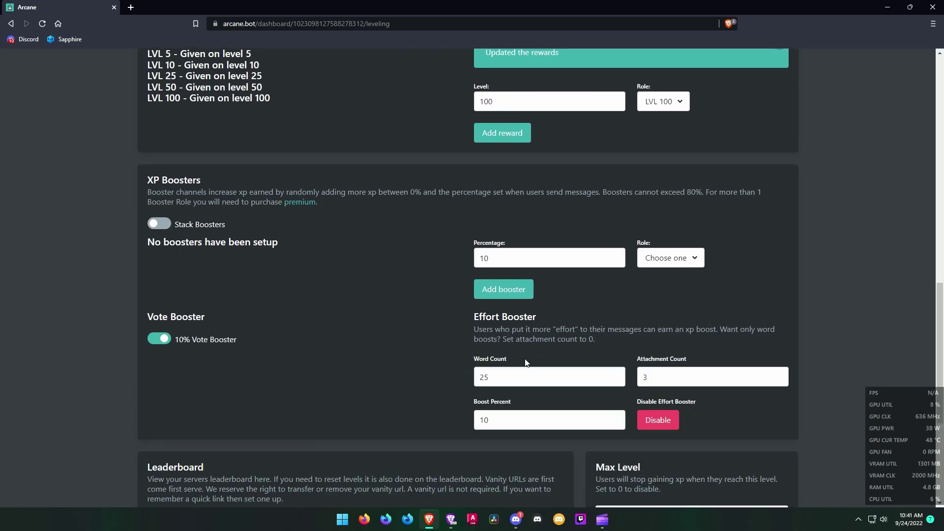
pyautogui.click(528, 377)
pyautogui.hotkey('ctrl', 'a')
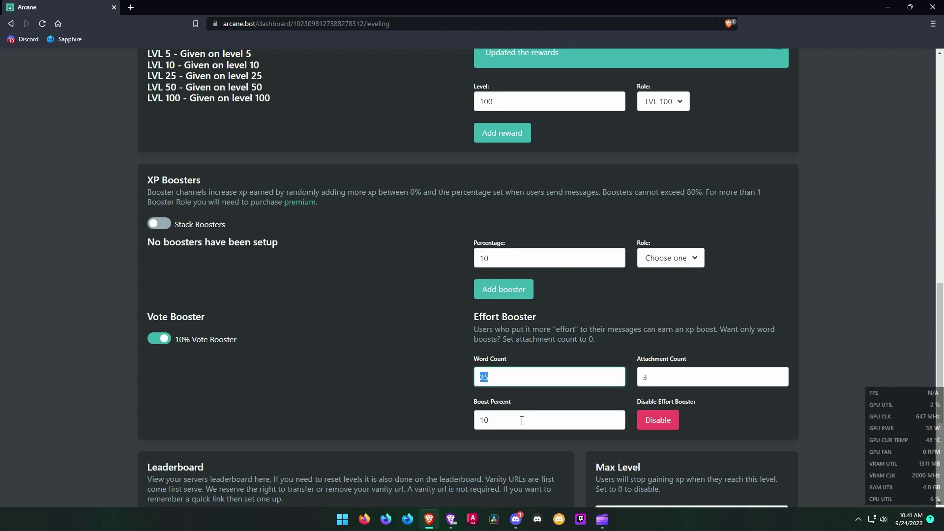
pyautogui.click(657, 420)
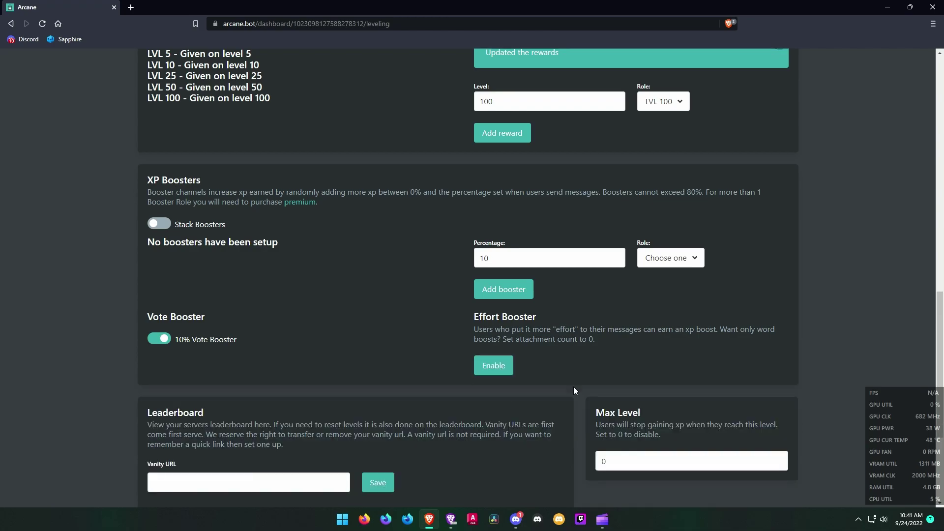
# Set the leaderboard's vanity URL to H E X A and save it.
pyautogui.scroll(-3, 203, 325)
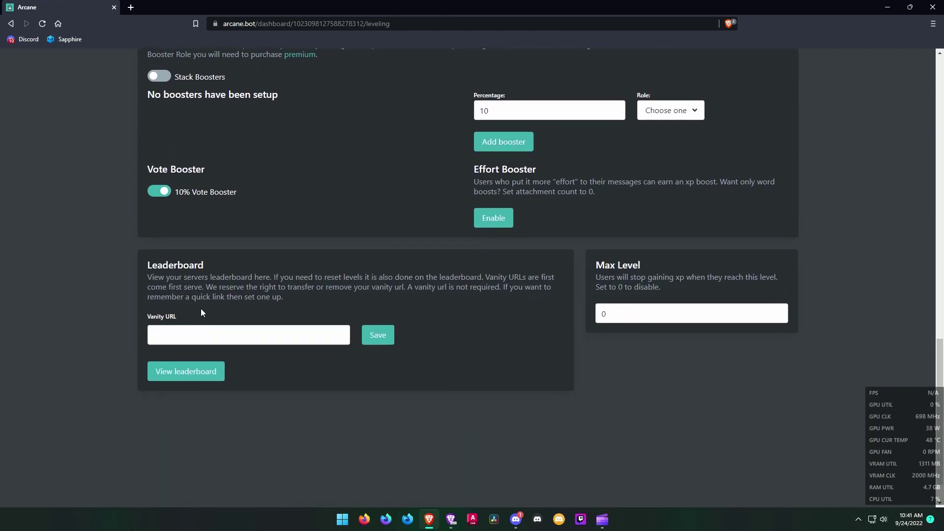
pyautogui.click(197, 327)
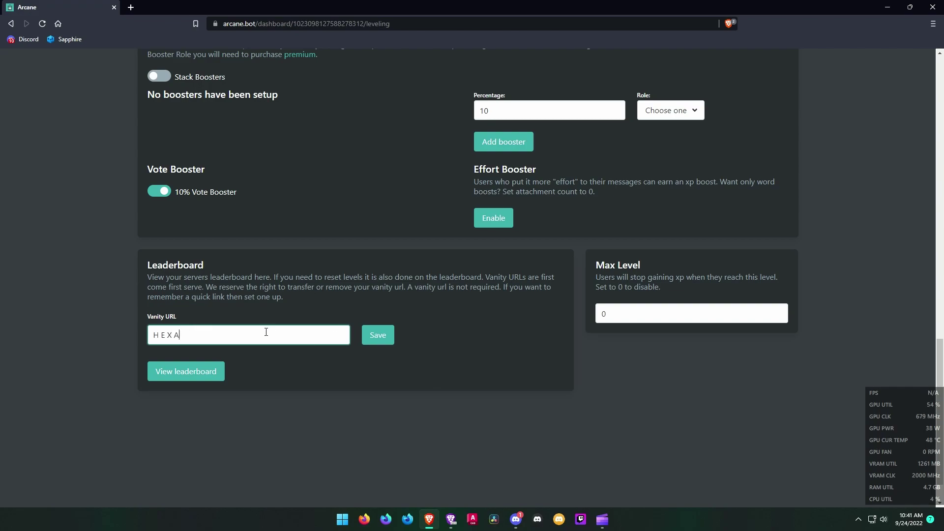
pyautogui.write('H E X A')
pyautogui.click(386, 339)
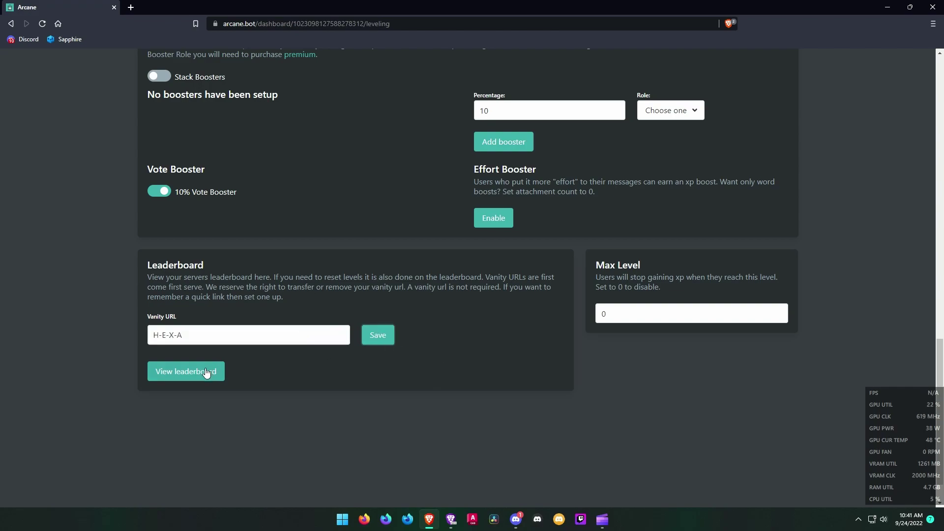
# Open the server's leaderboard in a new browser tab and examine its vanity address, rankings and role rewards.
pyautogui.rightClick(206, 372)
pyautogui.click(258, 377)
pyautogui.click(179, 7)
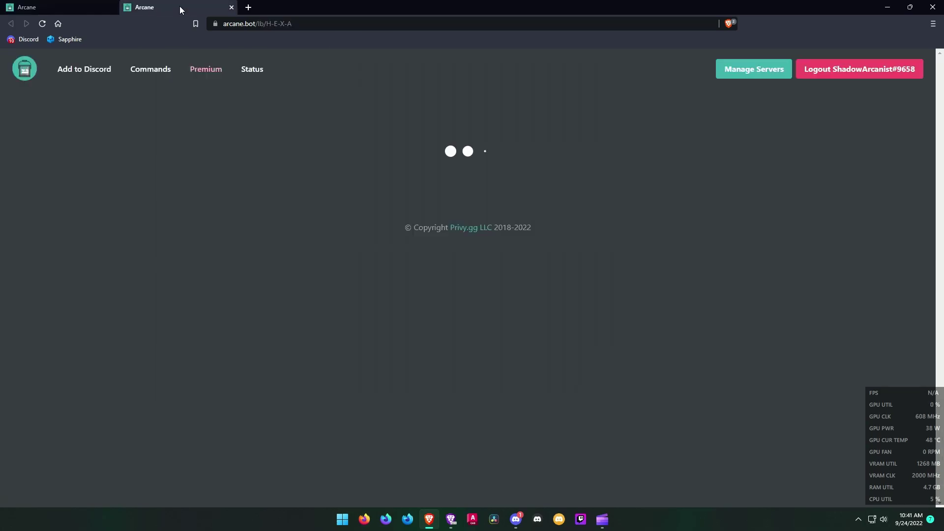
pyautogui.moveTo(315, 23); pyautogui.dragTo(288, 24)
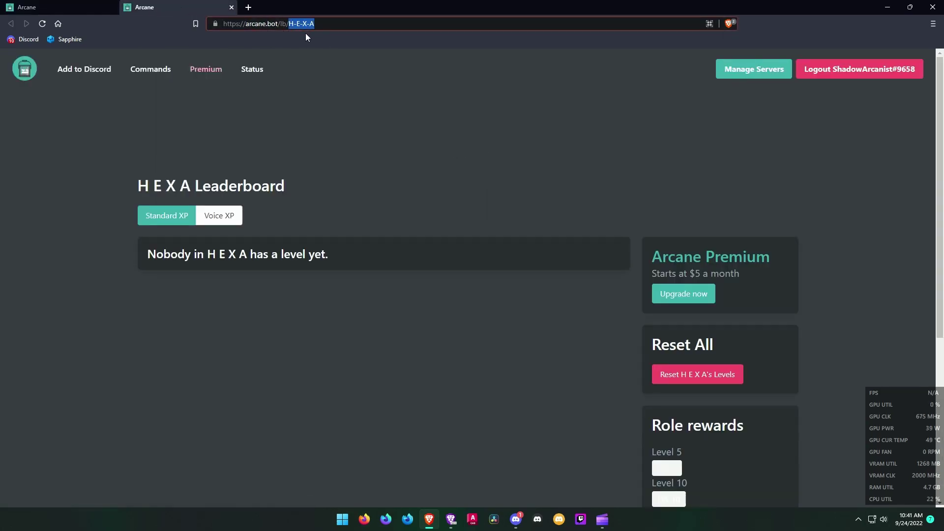
pyautogui.scroll(-4, 473, 182)
pyautogui.scroll(3, 438, 161)
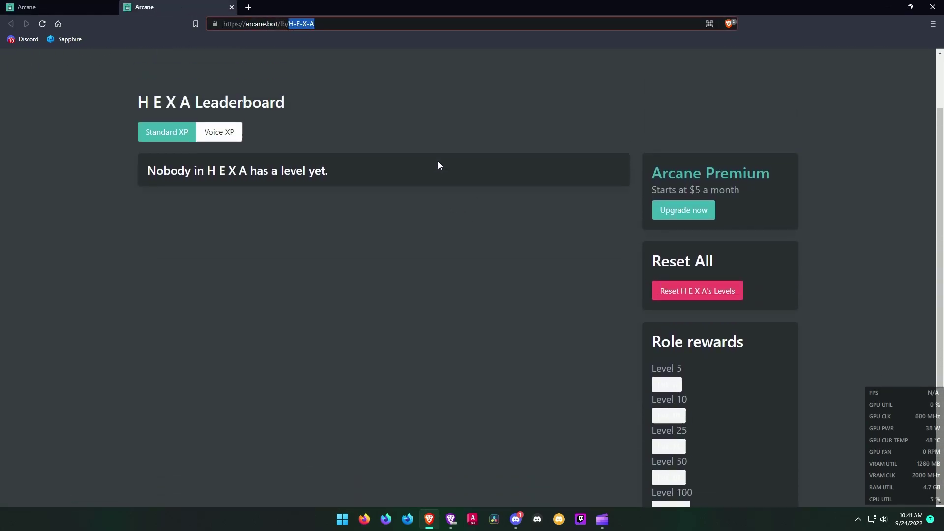
# Return to the Leveling dashboard and open the Max Level value for editing.
pyautogui.click(64, 7)
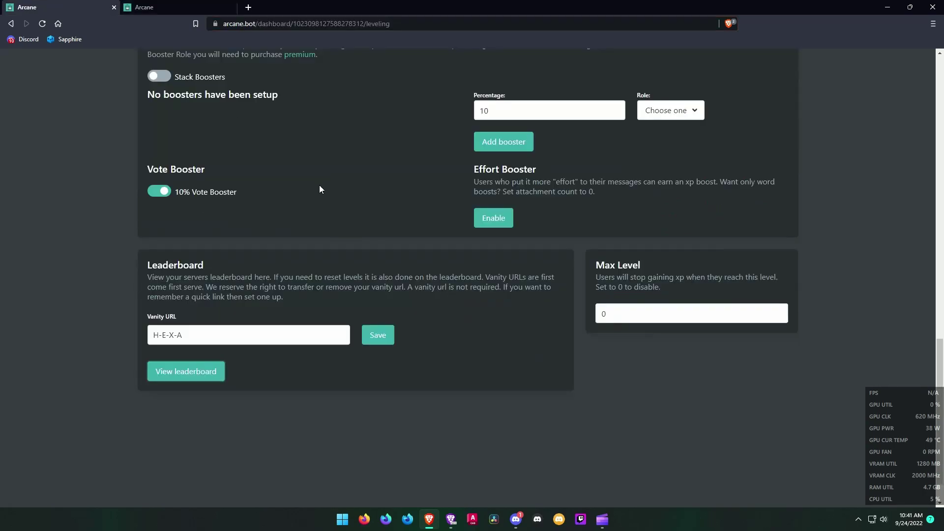
pyautogui.click(637, 315)
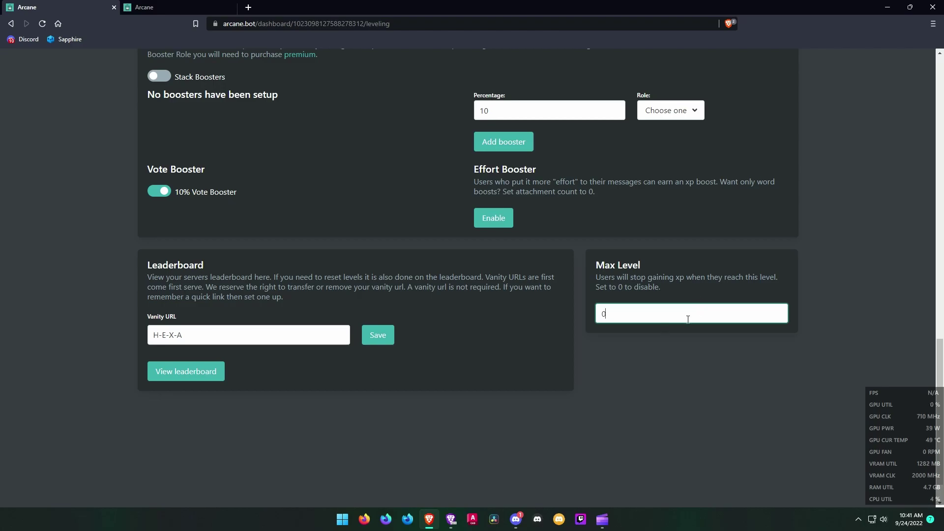
# Switch from the dashboard's levelup message settings to Discord and send "hello" in the general channel.
pyautogui.scroll(10, 686, 317)
pyautogui.scroll(3, 687, 319)
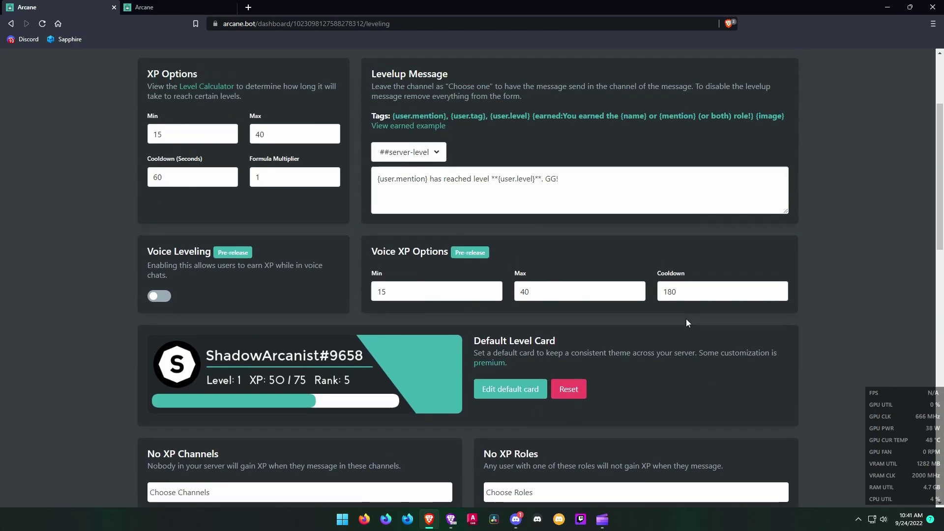
pyautogui.click(458, 194)
pyautogui.click(515, 519)
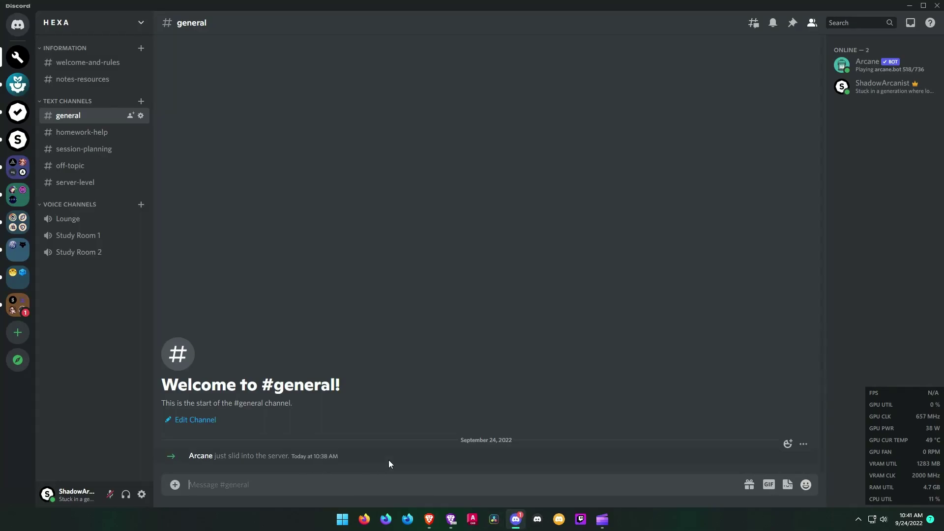
pyautogui.write('hello')
pyautogui.press('Return')
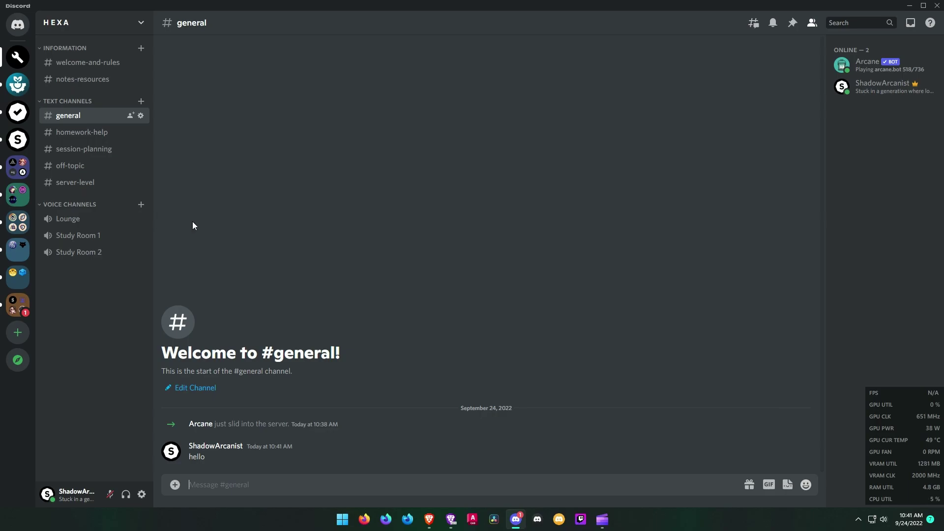
# Run Arcane's /rank command in the general channel to view the current level card.
pyautogui.write('/rank')
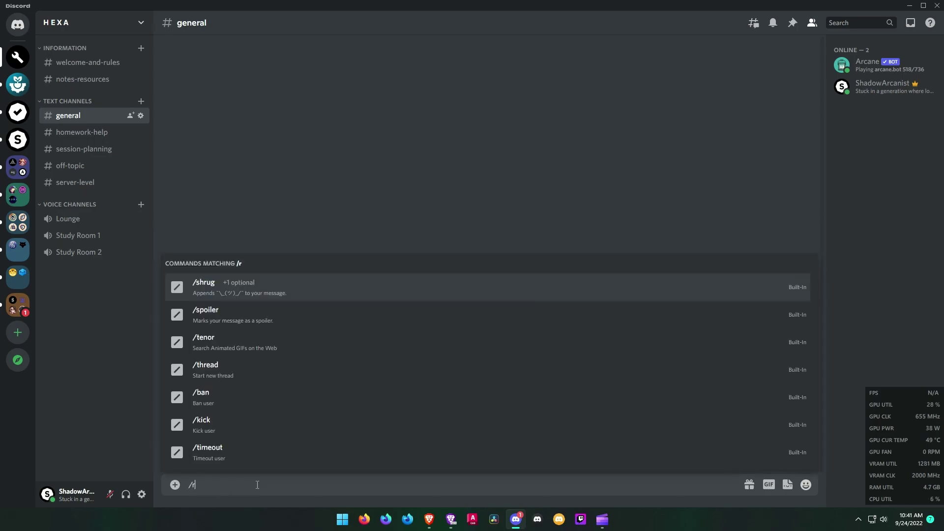
pyautogui.press('Return')
pyautogui.press('Return')
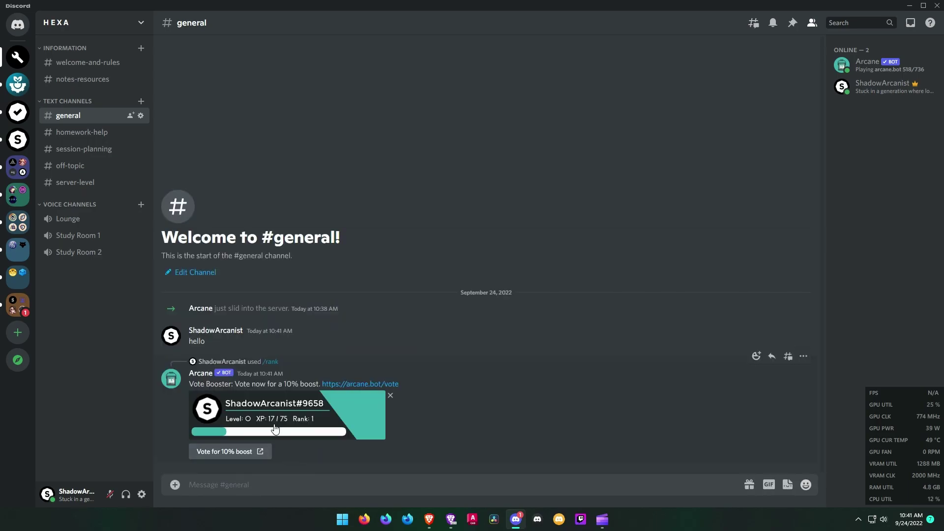
# Run Arcane's /xp set xp command to set the server owner's XP to 74.
pyautogui.write('/xp set xp')
pyautogui.press('Return')
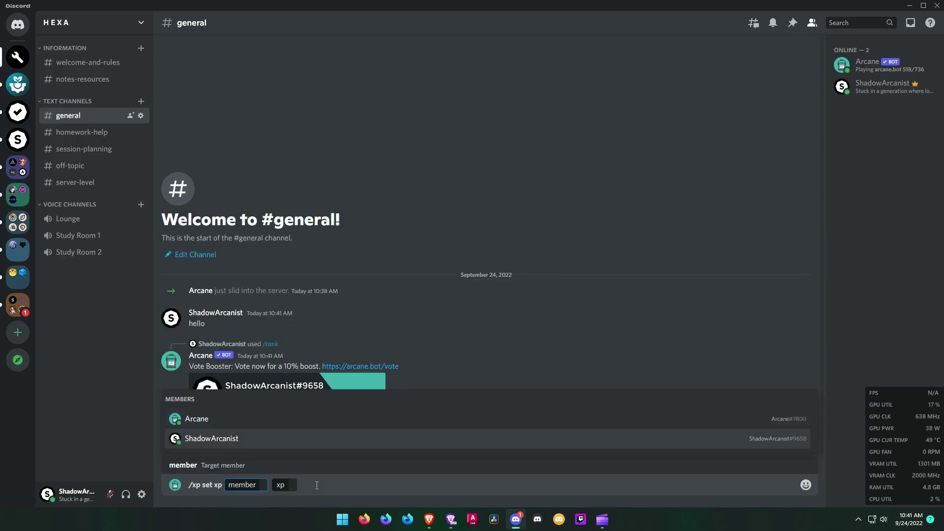
pyautogui.press('Down')
pyautogui.press('Return')
pyautogui.write('74')
pyautogui.press('Return')
# Send the test messages "hmm", "e" and "hello" in the general channel, and check the level card with /rank.
pyautogui.write('hmm')
pyautogui.press('Return')
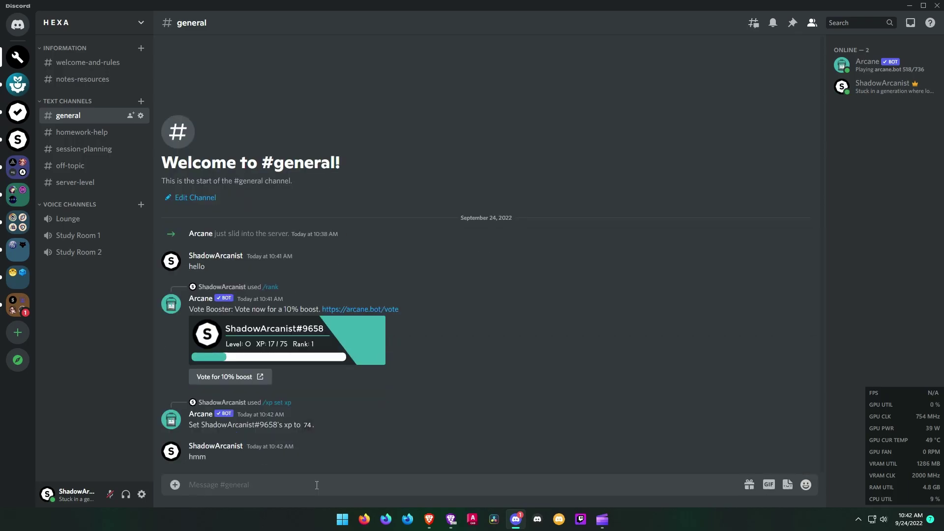
pyautogui.press('Return')
pyautogui.write('hello')
pyautogui.press('Return')
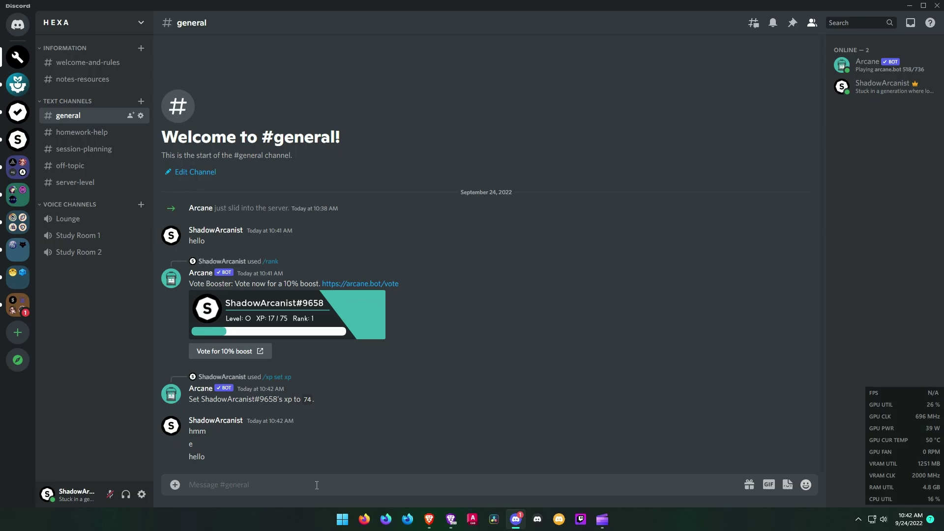
pyautogui.write('/rank')
pyautogui.press('Return')
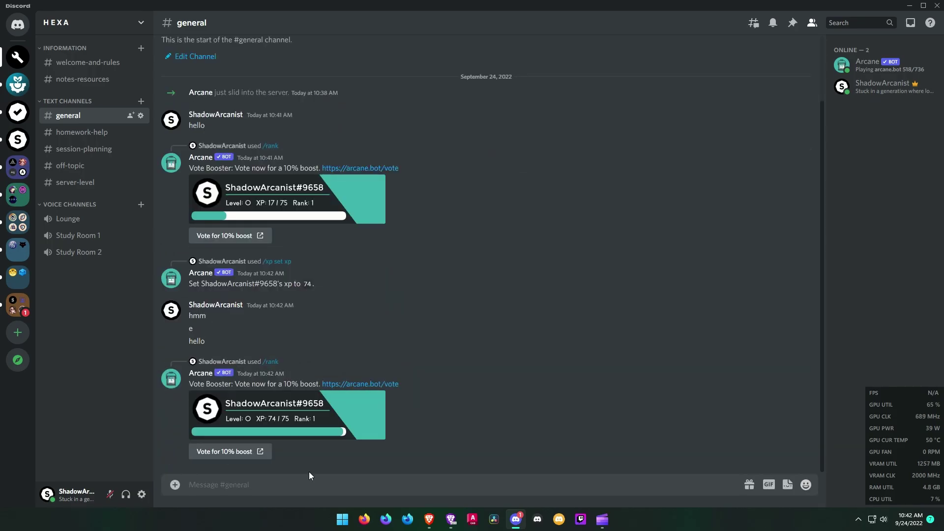
# Send the messages "allo" and "bruh" in the general channel, and check the level card again with /rank.
pyautogui.write('allo')
pyautogui.press('Return')
pyautogui.write('bru')
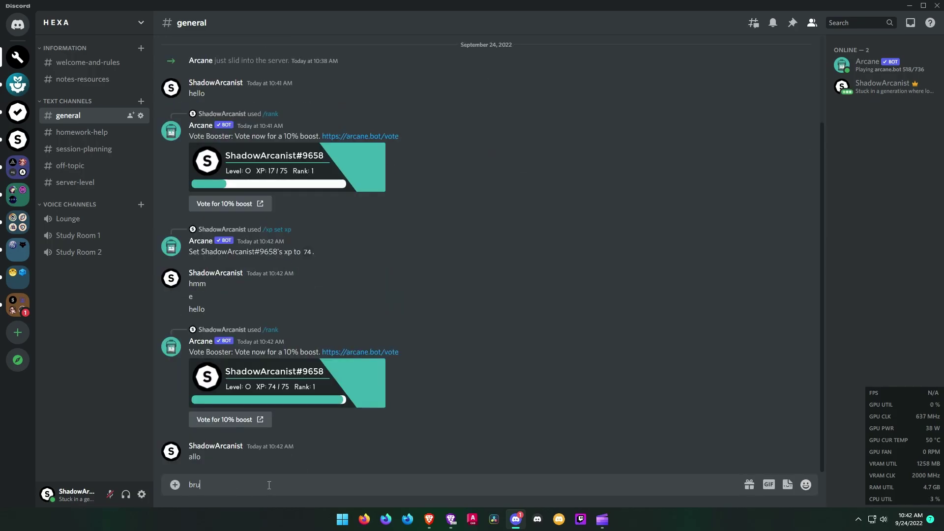
pyautogui.write('h')
pyautogui.press('Return')
pyautogui.write('/rank')
pyautogui.press('Return')
pyautogui.press('Return')
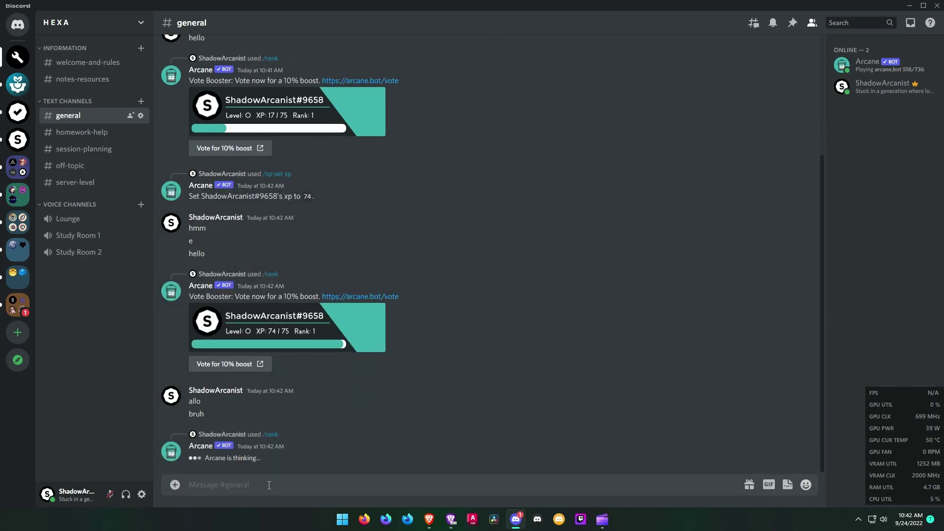
# Send the frequently used :zinwrWait: emoji and the message "jhfjdh" in the general channel to earn more XP.
pyautogui.click(806, 484)
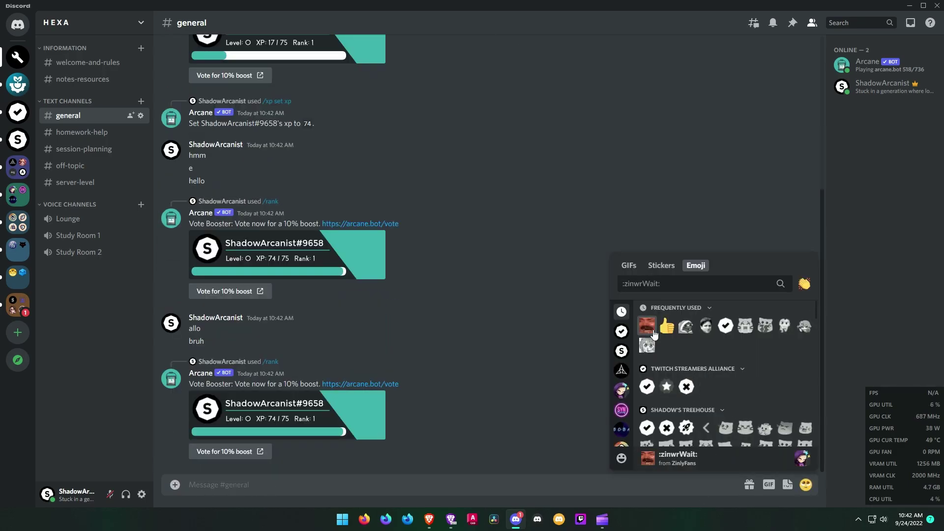
pyautogui.click(657, 360)
pyautogui.press('Return')
pyautogui.write('jhfjdh')
pyautogui.press('Return')
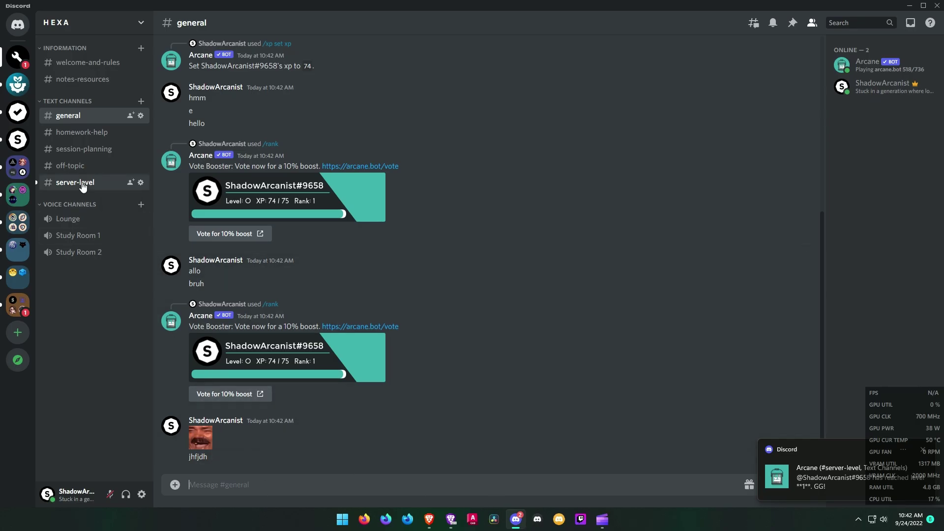
# Read Arcane's levelup announcement in the server-level channel, and switch back to the Leveling dashboard in the browser.
pyautogui.click(106, 186)
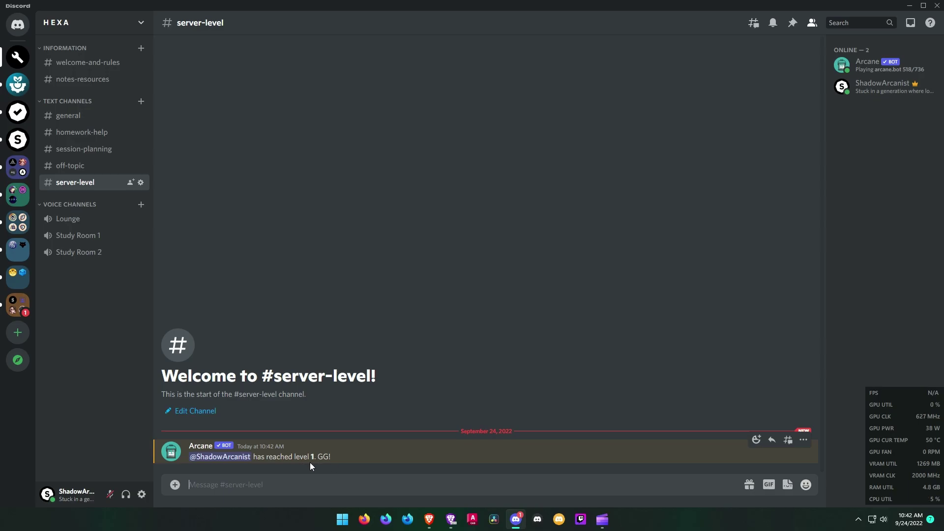
pyautogui.click(433, 521)
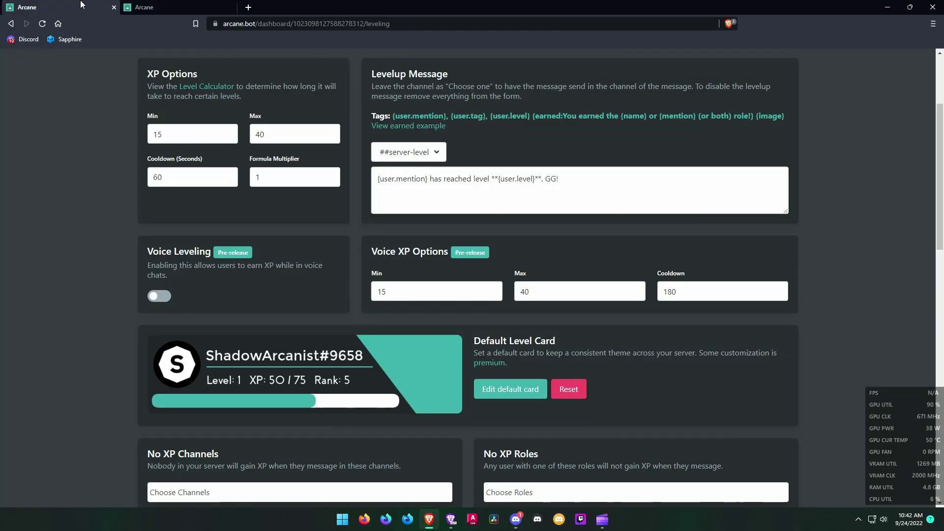